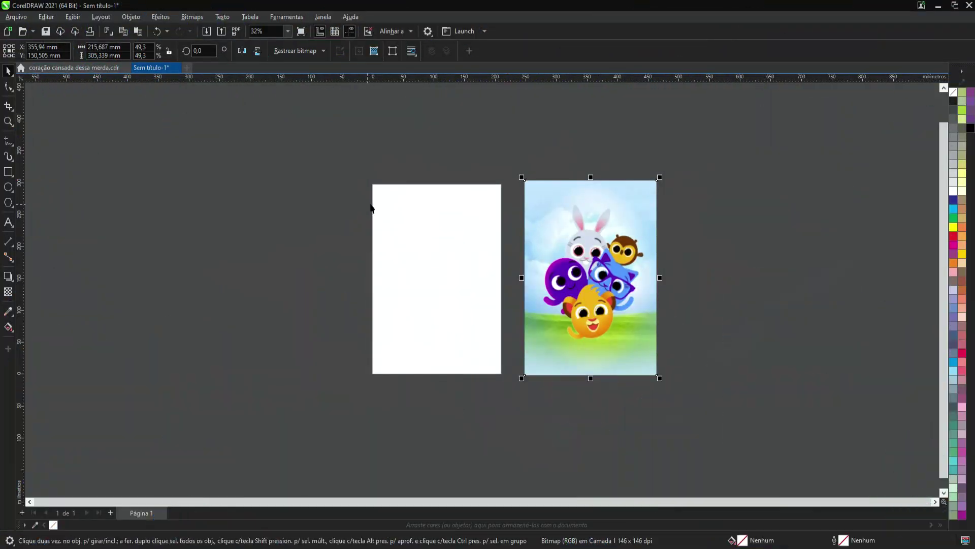
- Move the character image farther from the page and draw a circle about 175 mm in diameter on the page
left_click_drag(551, 250, 577, 246)
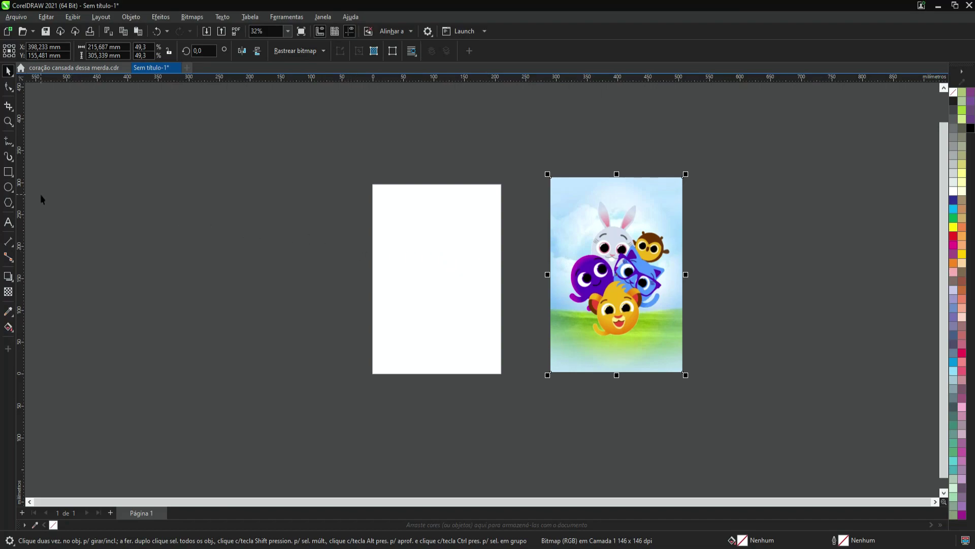
left_click(8, 187)
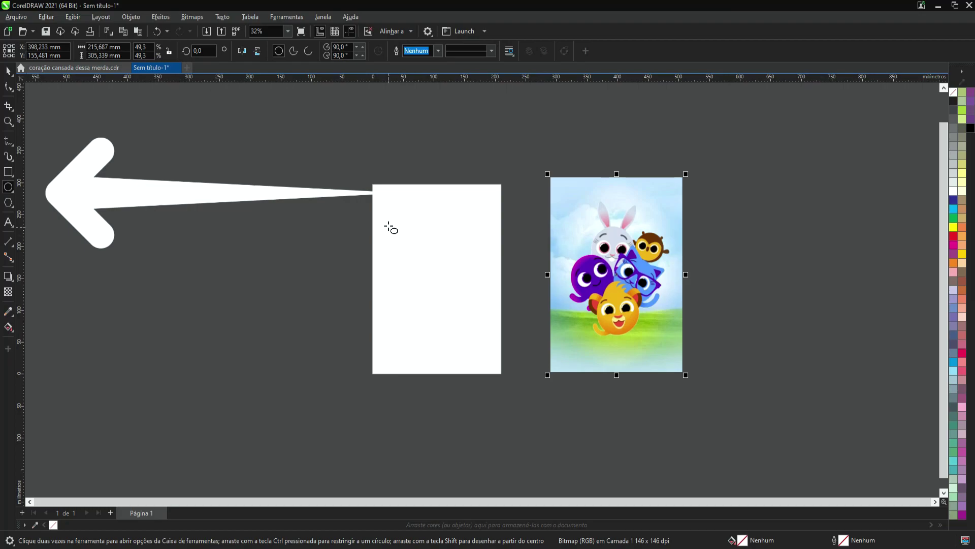
left_click_drag(382, 218, 479, 331)
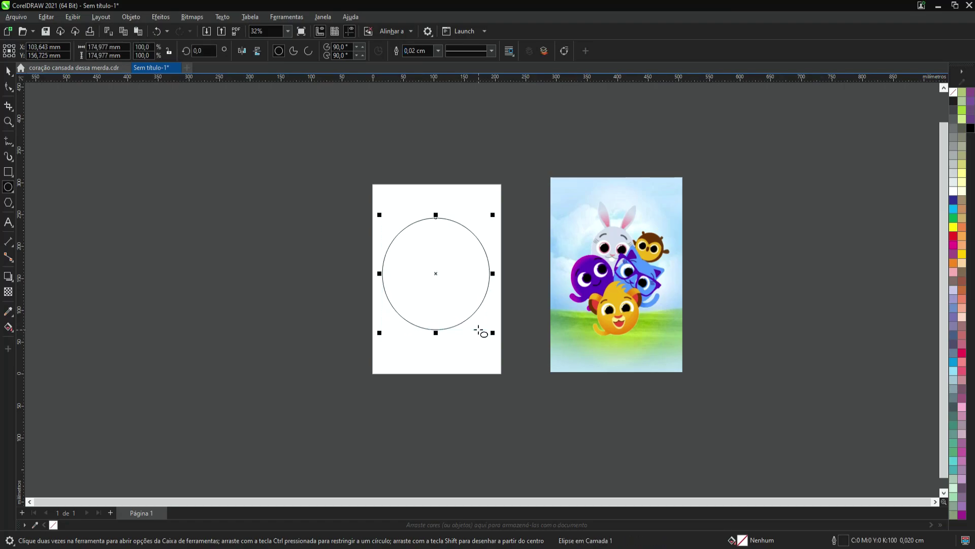
left_click_drag(202, 217, 294, 254)
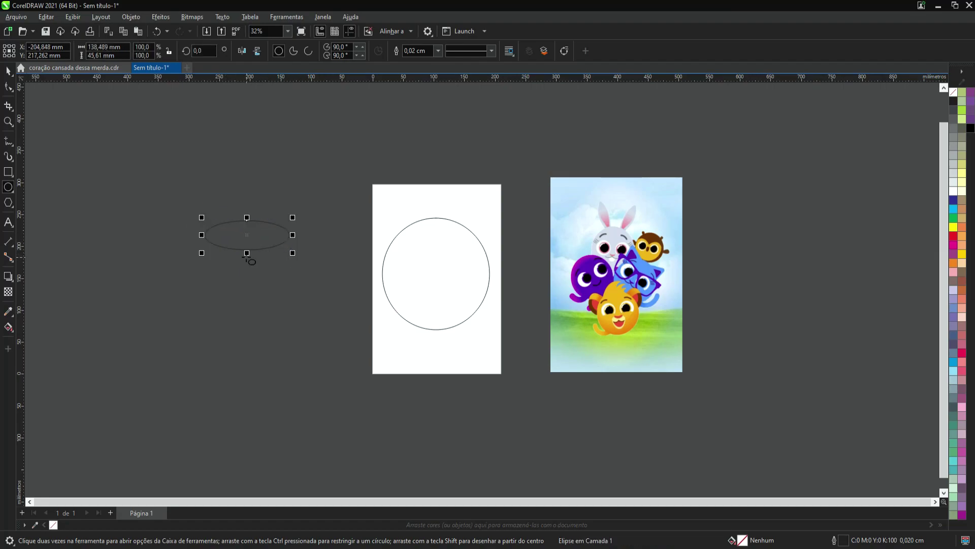
key("space")
key("Delete")
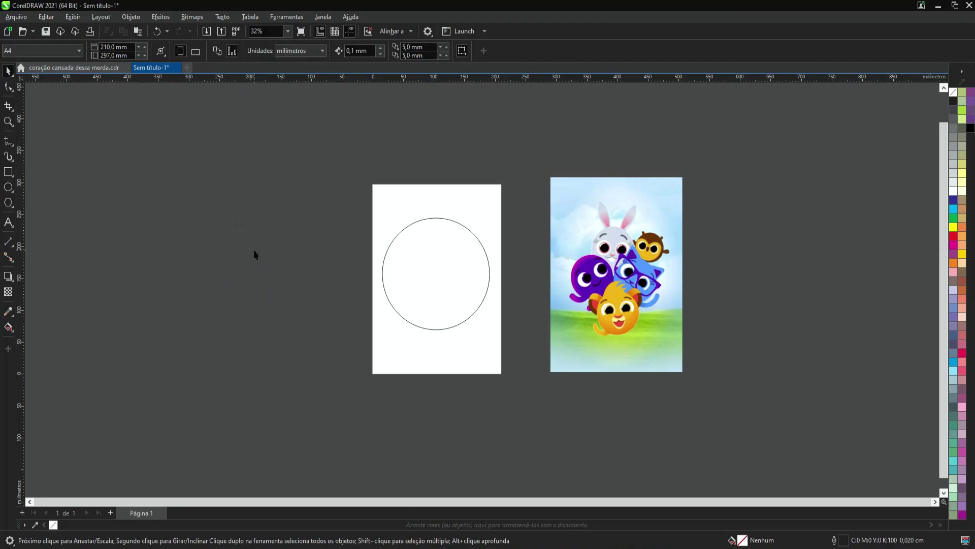
- Reposition the circle near the centre of the page
left_click(424, 268)
scroll(481, 269, "up", 2)
left_click_drag(452, 252, 454, 259)
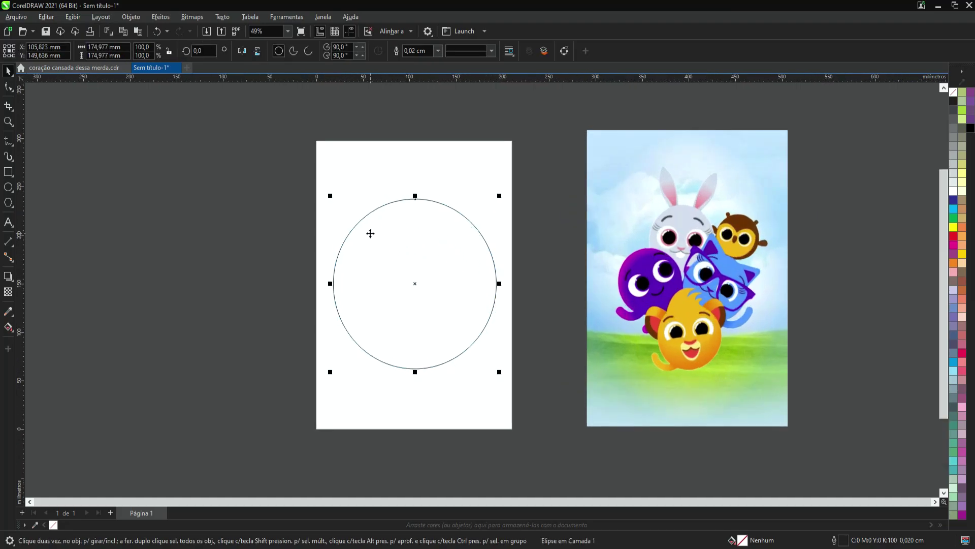
- Set the document's units to centimetres
left_click(312, 142)
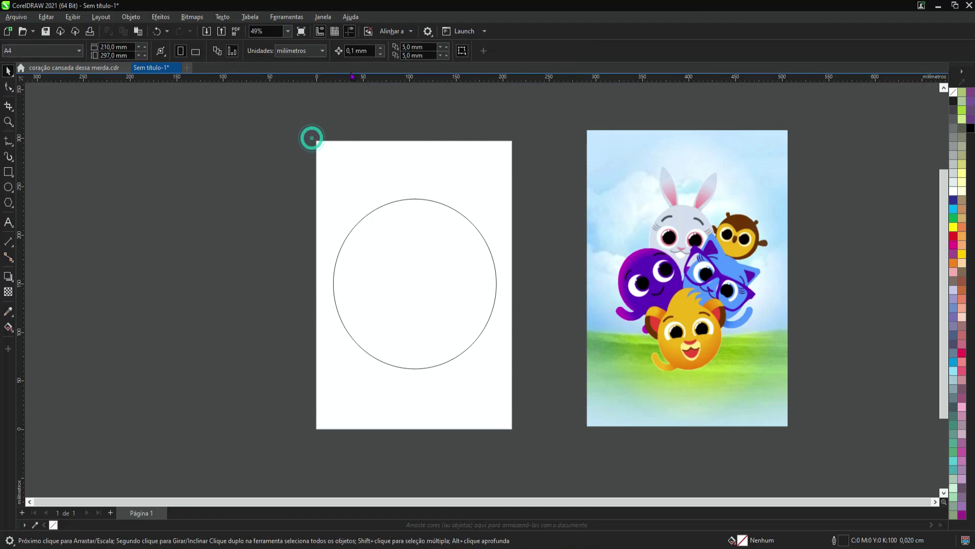
left_click(309, 51)
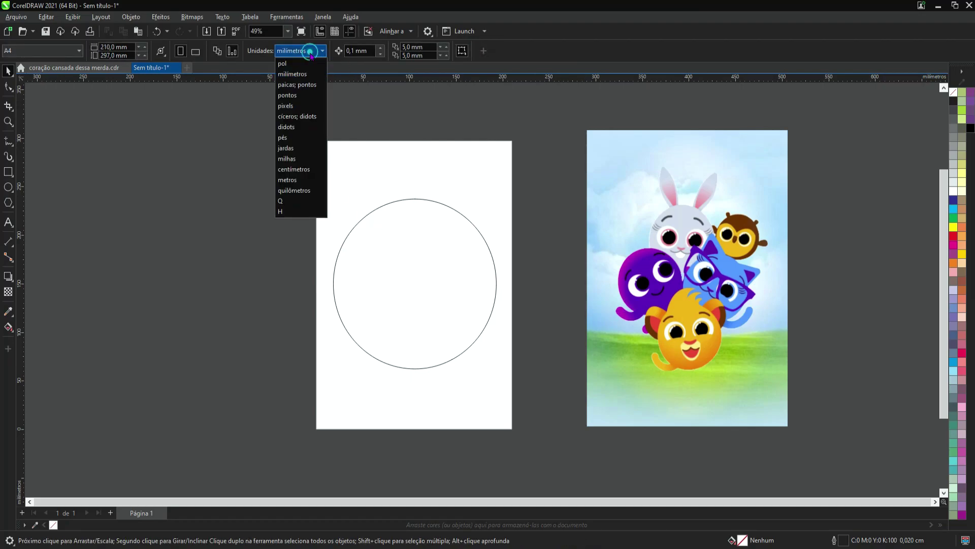
left_click(302, 169)
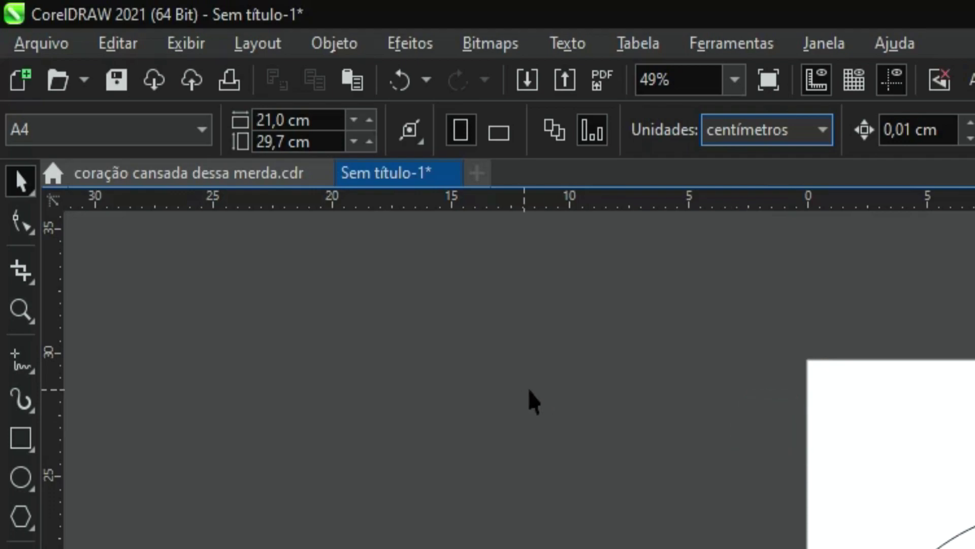
- Lock the circle's proportions and set its width to 100 cm
key("ctrl+a")
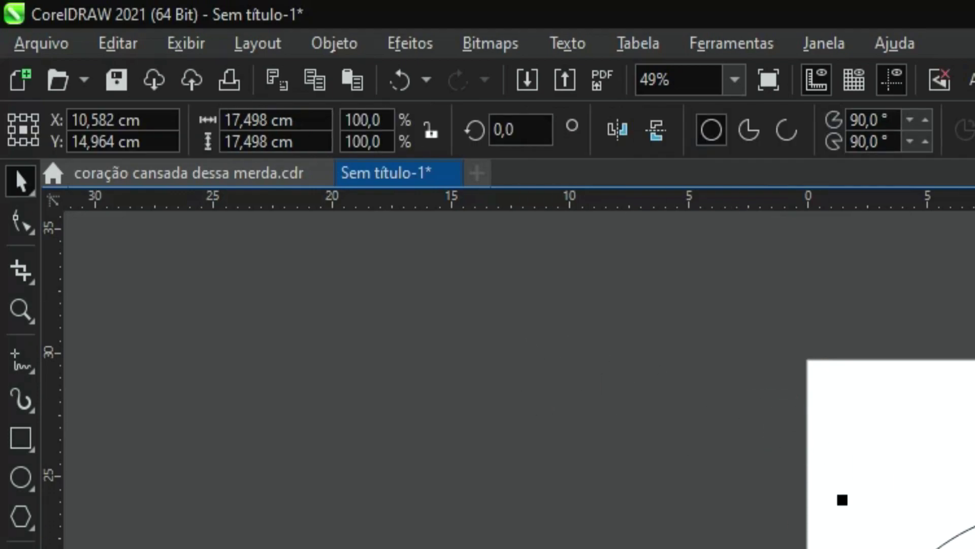
left_click(310, 117)
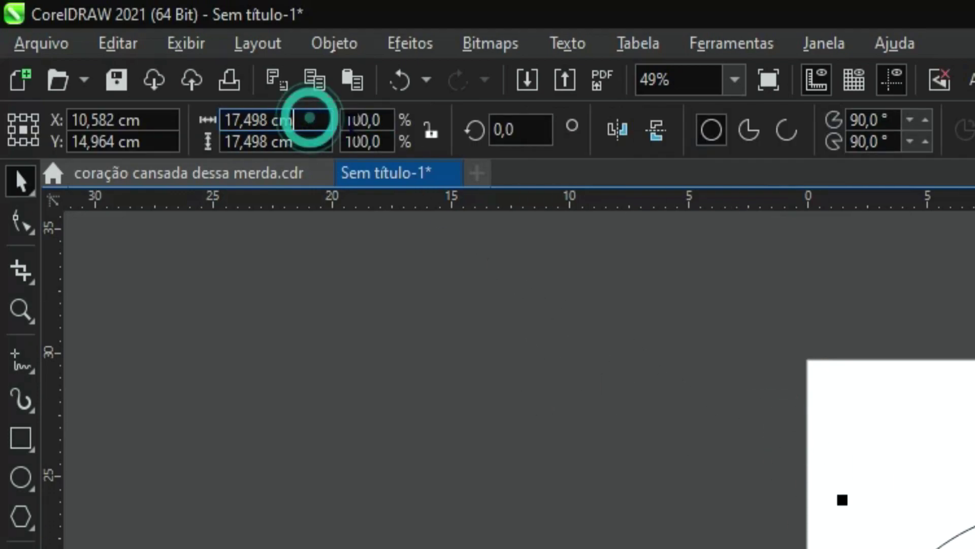
left_click(431, 132)
left_click(311, 115)
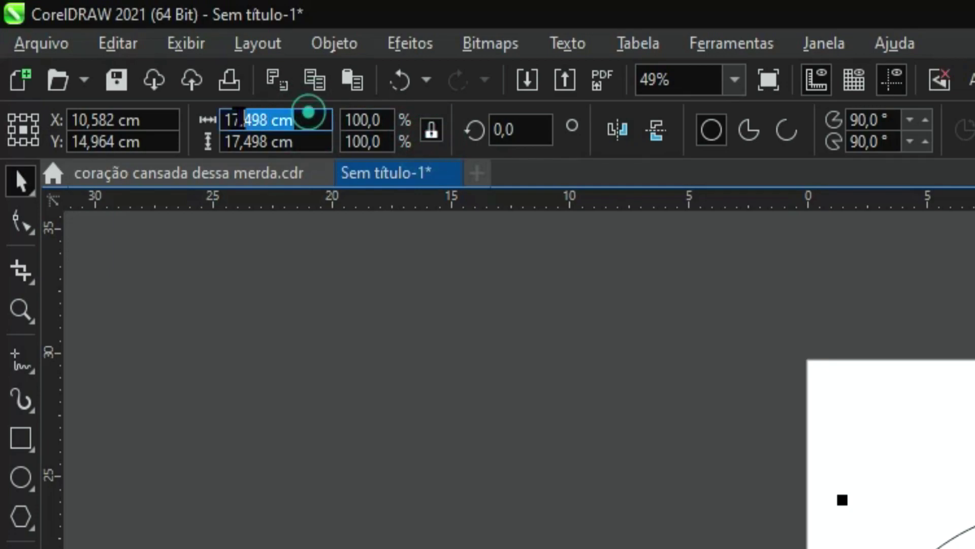
type("1")
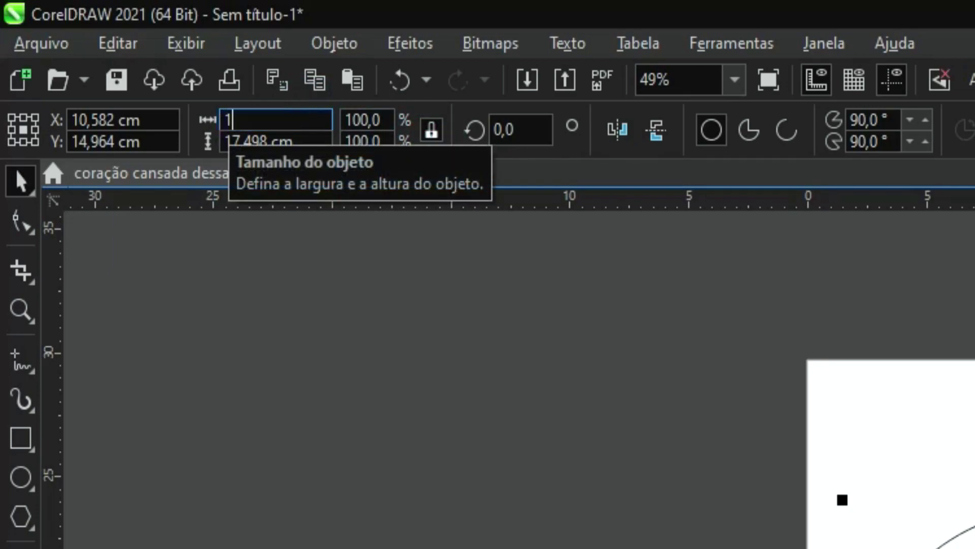
type("00")
key("Return")
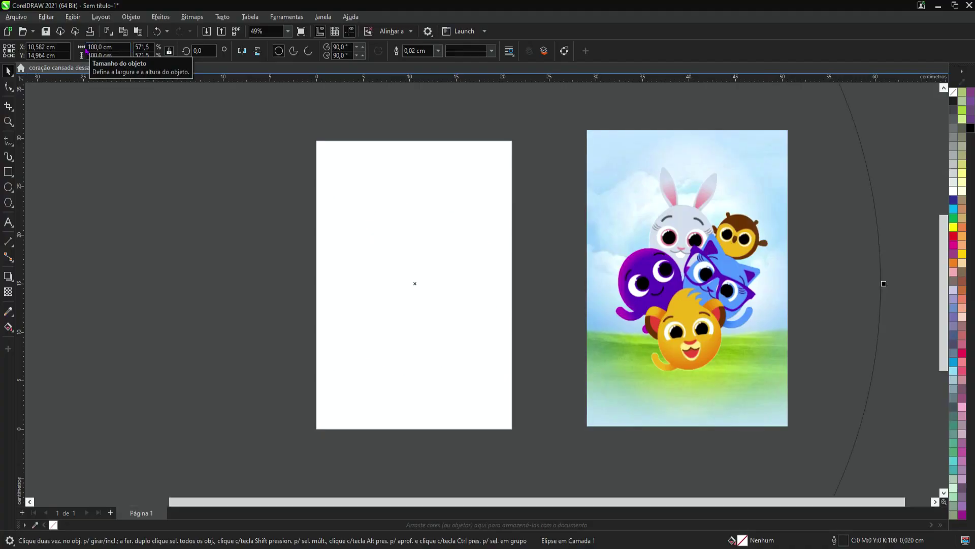
- Move the 100 cm circle away from the page and clear of the character image
scroll(392, 236, "down", 5)
left_click_drag(387, 244, 584, 209)
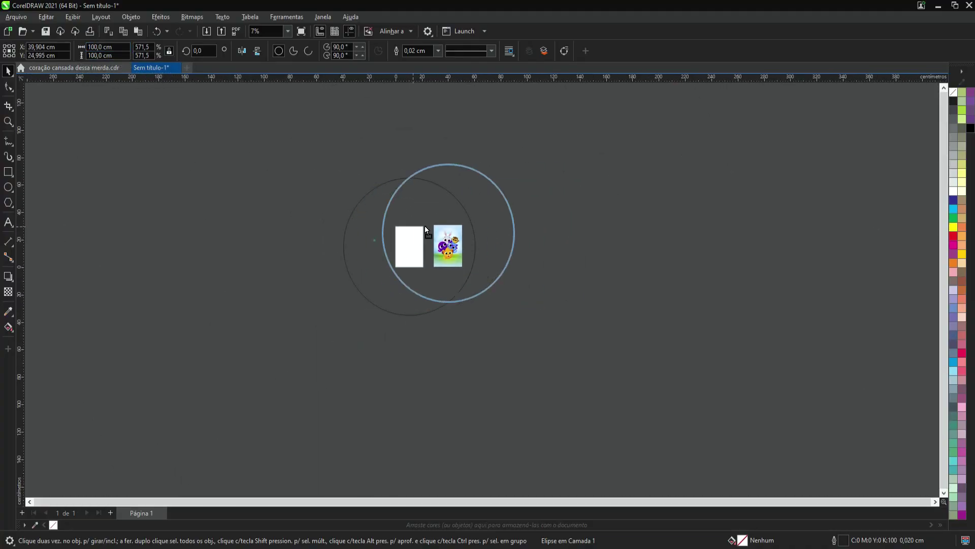
scroll(513, 244, "up", 2)
- Place the character image inside the 100 cm circle as a PowerClip
left_click_drag(378, 256, 656, 279)
scroll(369, 201, "up", 1)
scroll(370, 201, "down", 2)
scroll(369, 201, "up", 1)
scroll(327, 187, "up", 1)
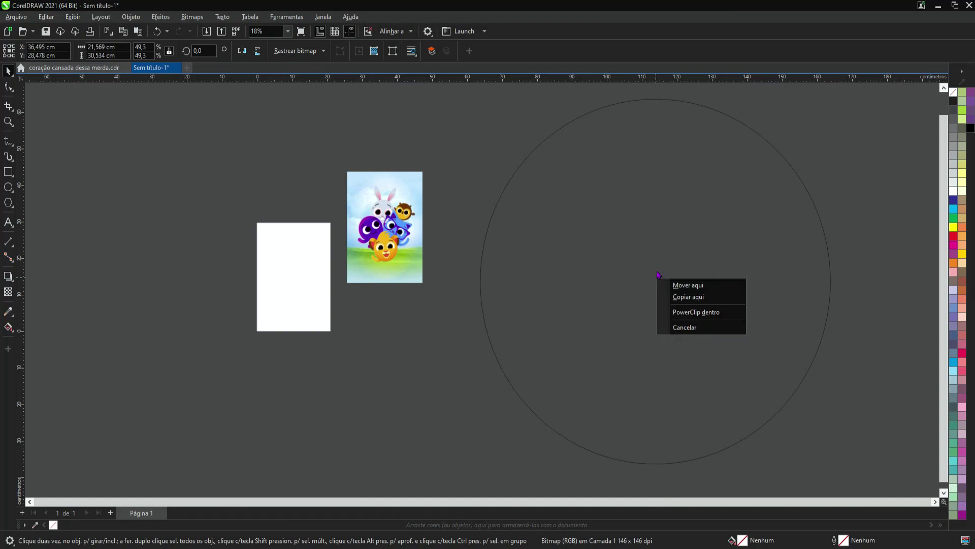
left_click(709, 312)
scroll(706, 309, "down", 2)
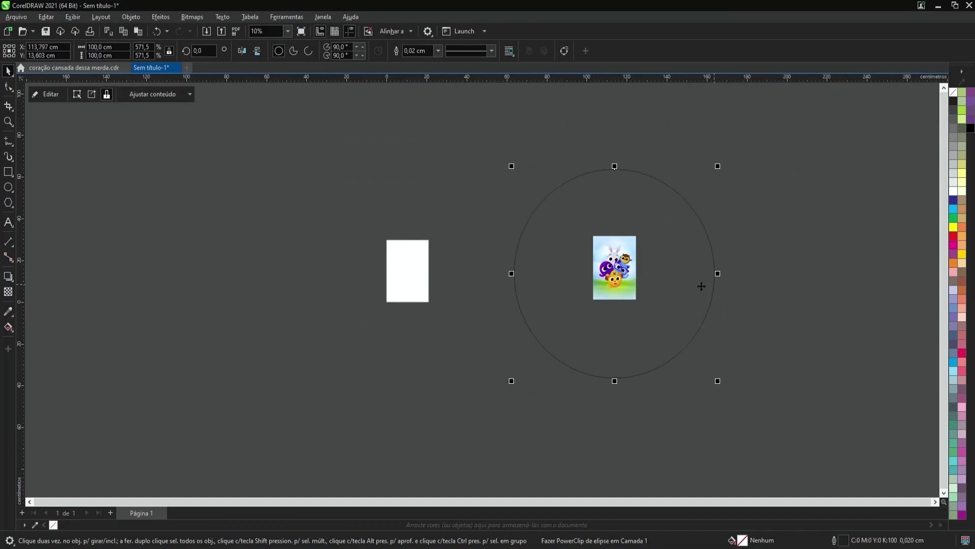
- Move the PowerClip circle slightly closer to the page
left_click_drag(727, 278, 677, 285)
left_click_drag(615, 265, 588, 256)
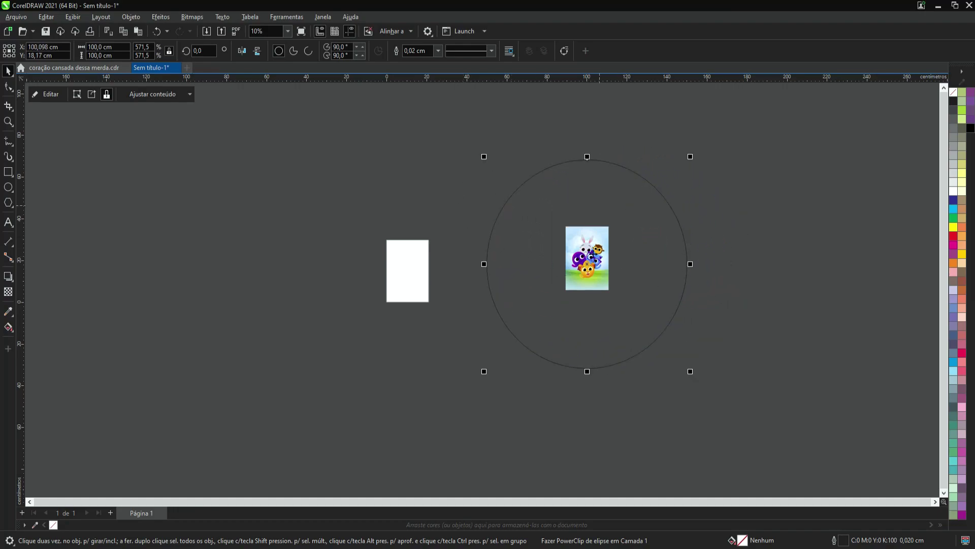
scroll(598, 242, "up", 1)
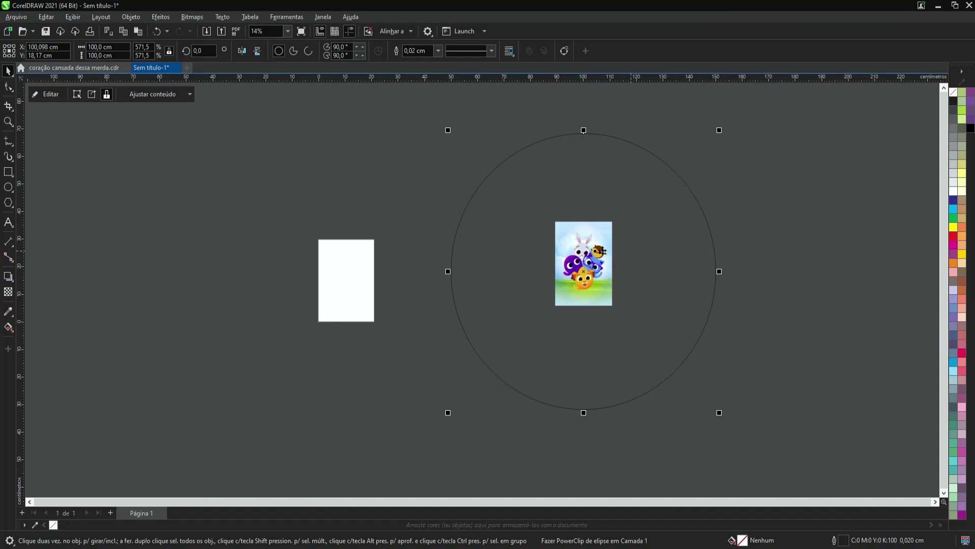
- Edit the circle's PowerClip contents and enlarge the character image to about 83 × 118 cm
left_click(600, 252, "ctrl")
left_click_drag(596, 266, 834, 453)
left_click_drag(555, 301, 524, 275)
scroll(540, 237, "down", 2)
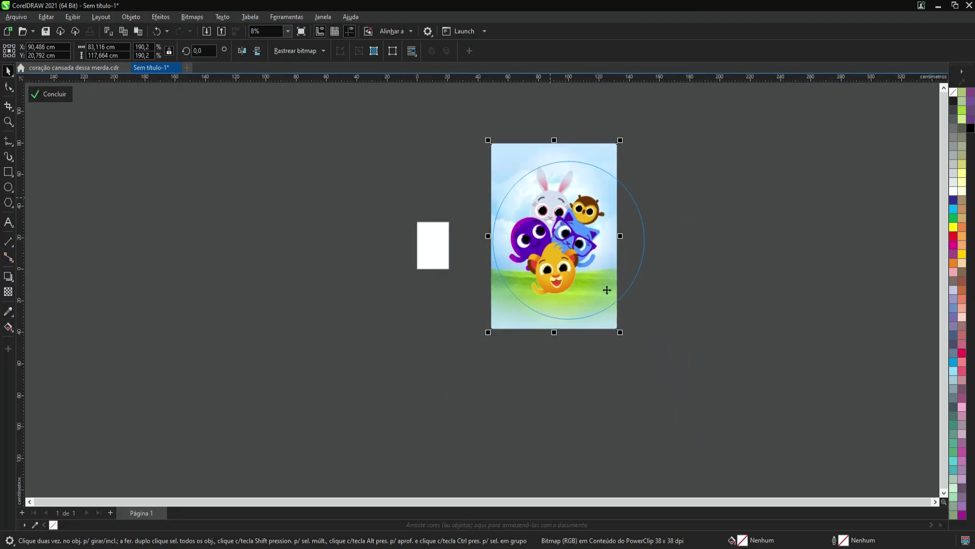
- Stretch the clipped image to about 103.6 × 129.5 cm, centre it over the circle and finish editing the PowerClip
left_click_drag(624, 337, 569, 349)
left_click_drag(568, 128, 570, 145)
scroll(645, 262, "up", 2)
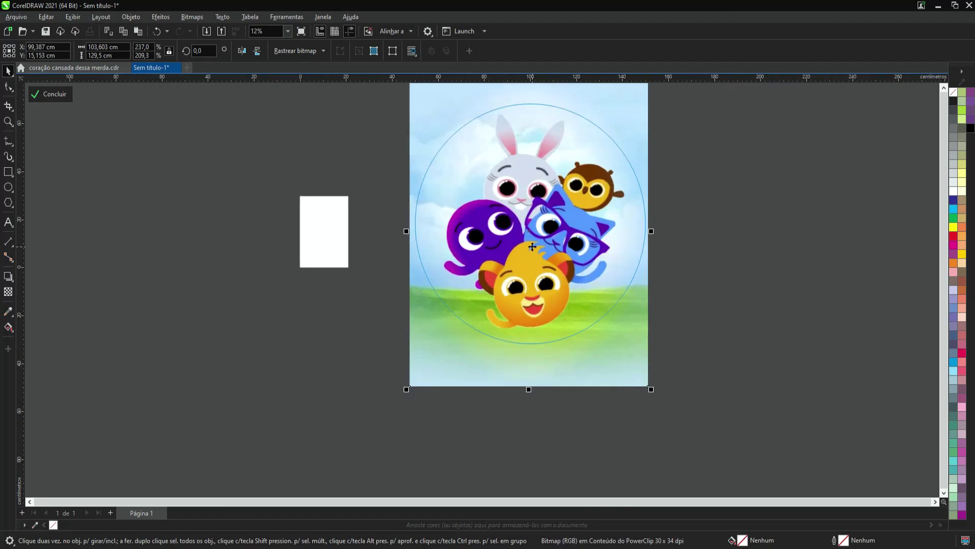
left_click_drag(533, 246, 534, 246)
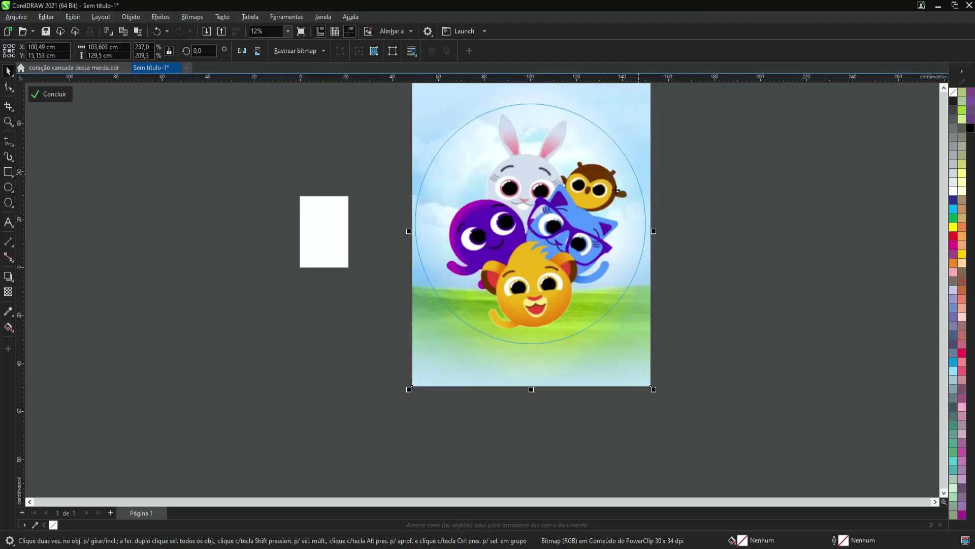
left_click(254, 162, "ctrl")
- Remove the outline of the PowerClip circle and move the circle farther from the page
left_click_drag(459, 204, 468, 242)
scroll(437, 220, "down", 1)
scroll(437, 220, "down", 1)
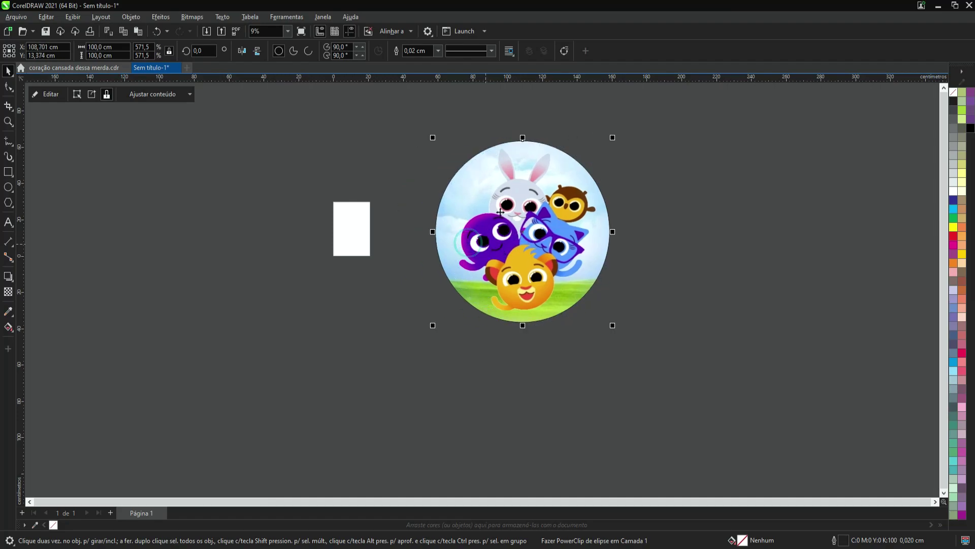
right_click(955, 97)
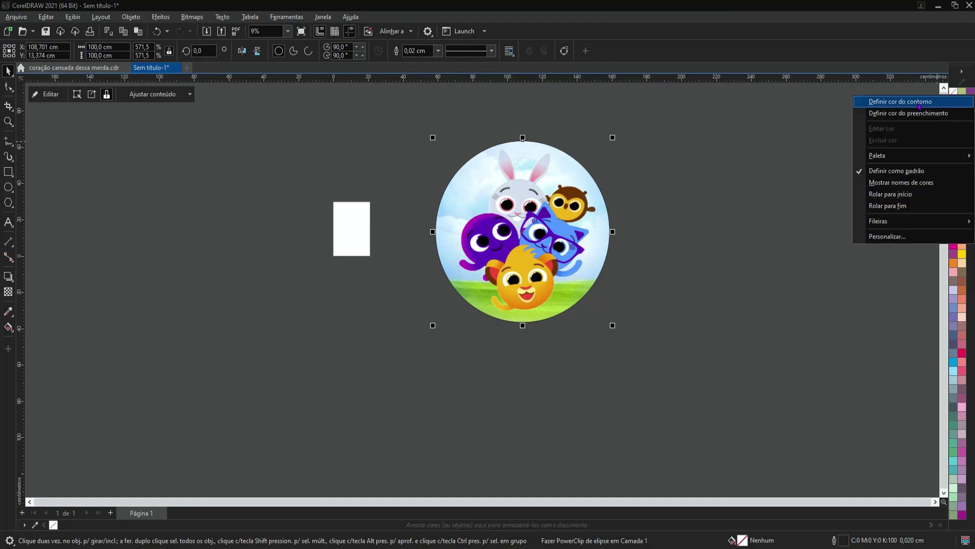
left_click(920, 106)
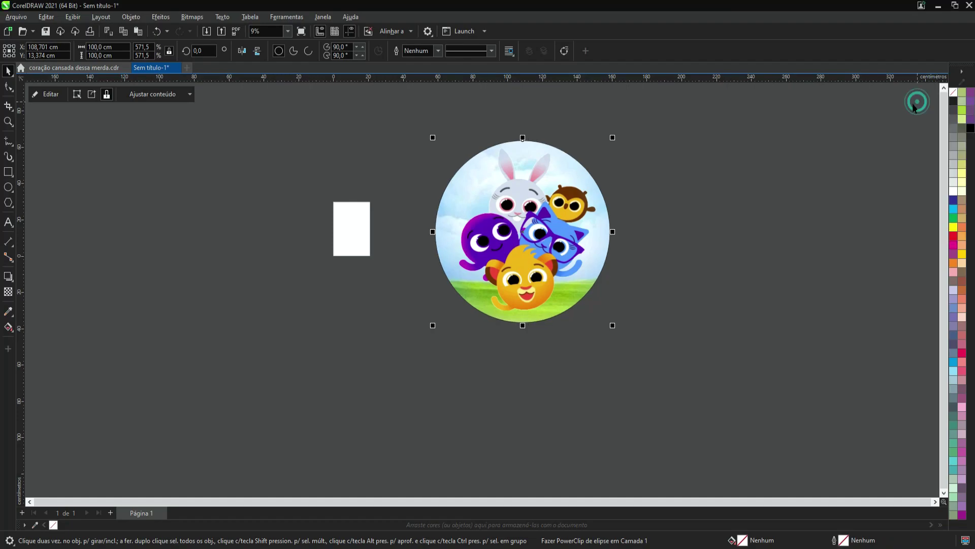
left_click_drag(481, 248, 510, 249)
scroll(267, 224, "up", 1)
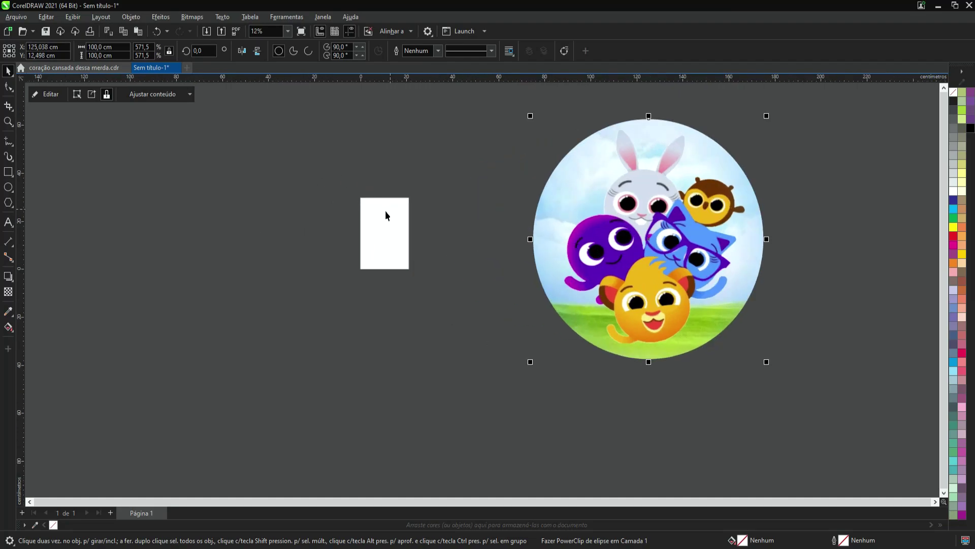
- Set the page size to 100 × 100 cm
left_click(297, 189)
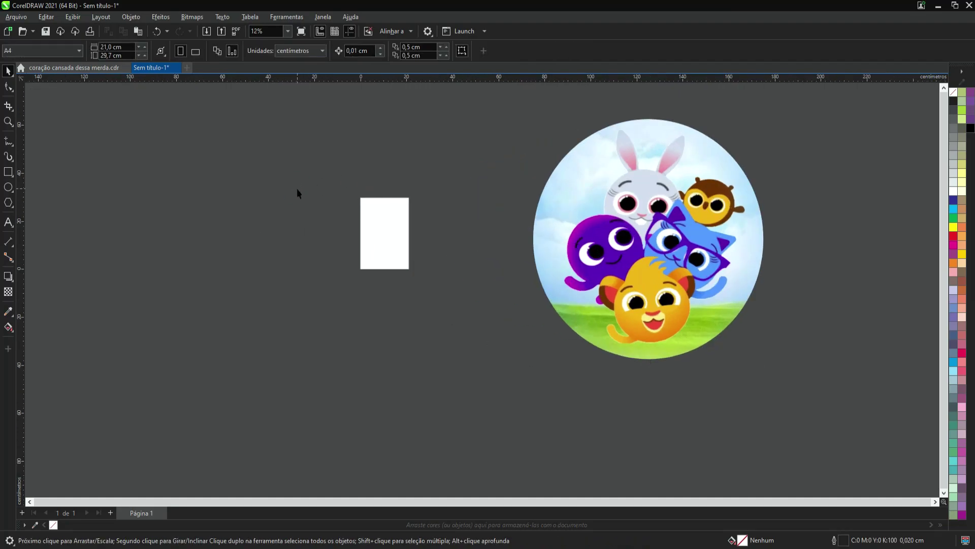
left_click(292, 189)
left_click(332, 217)
left_click(128, 46)
type("100")
left_click(128, 55)
type("1")
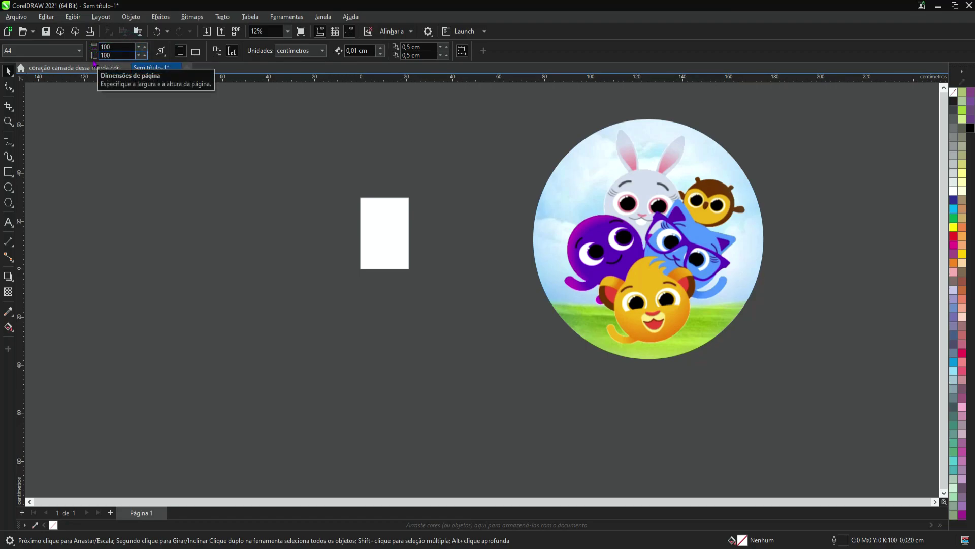
key("Return")
- Centre the circular artwork on the page to check the fit and move it back beside the page
scroll(216, 202, "down", 3)
left_click(451, 214)
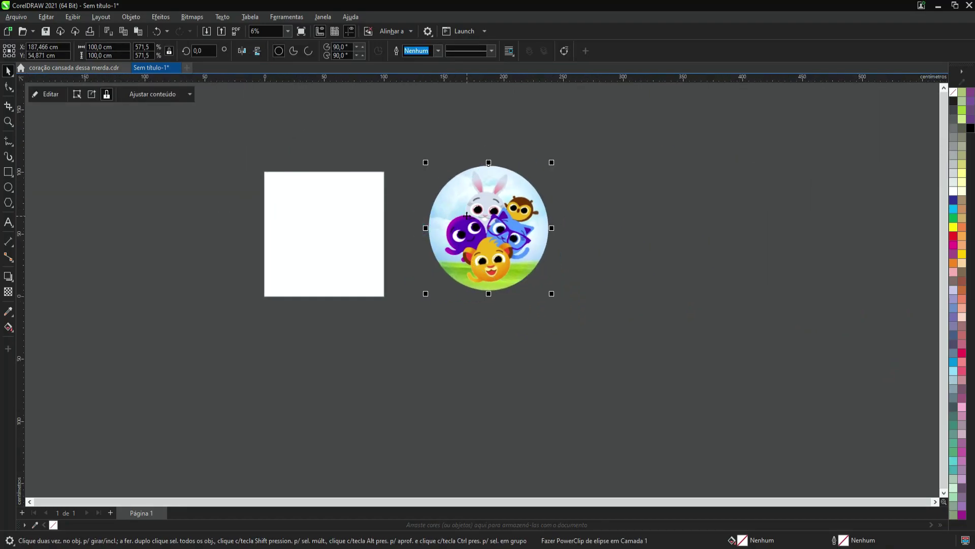
key("p")
scroll(332, 201, "up", 2)
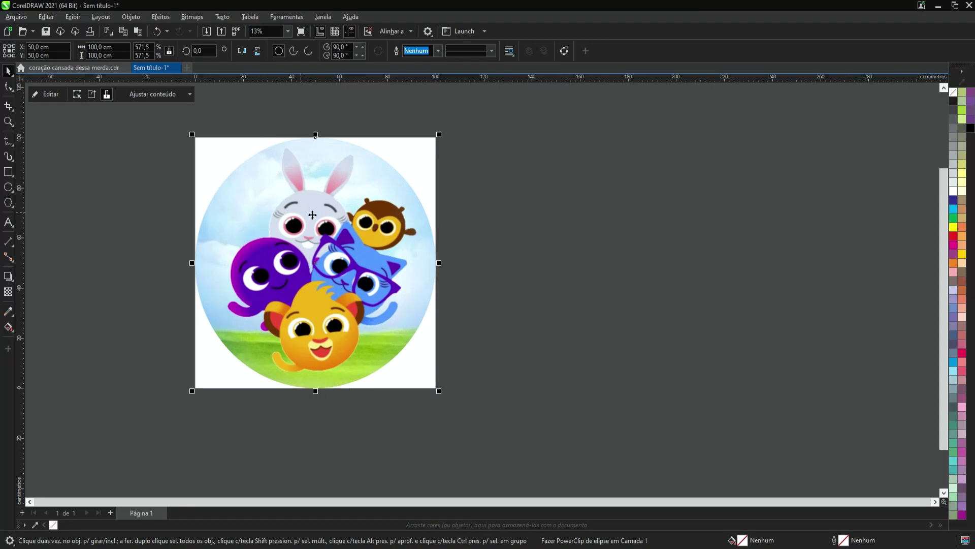
left_click_drag(296, 235, 582, 237)
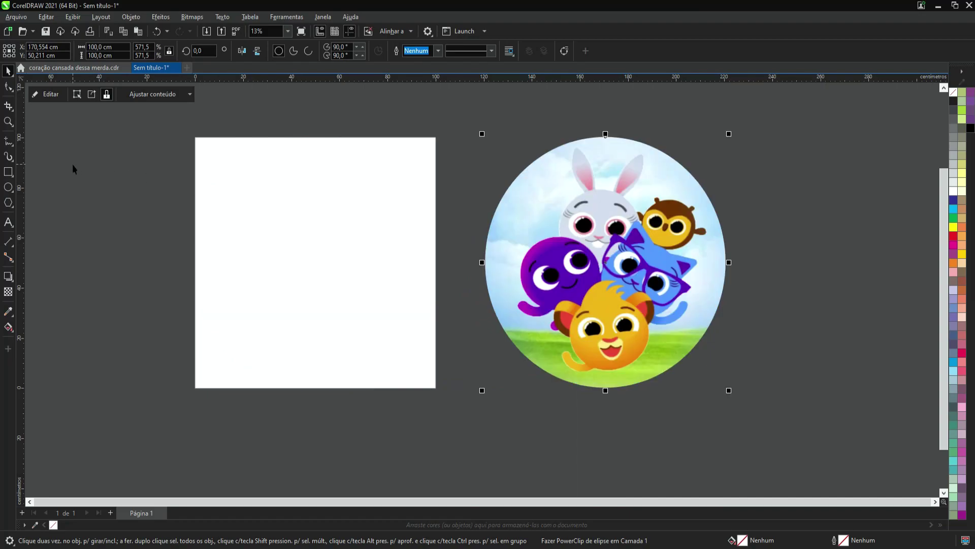
- Draw a rectangle about 19.8 × 27.4 cm beside the page, on the side opposite the circular artwork
left_click(8, 172)
left_click(9, 174)
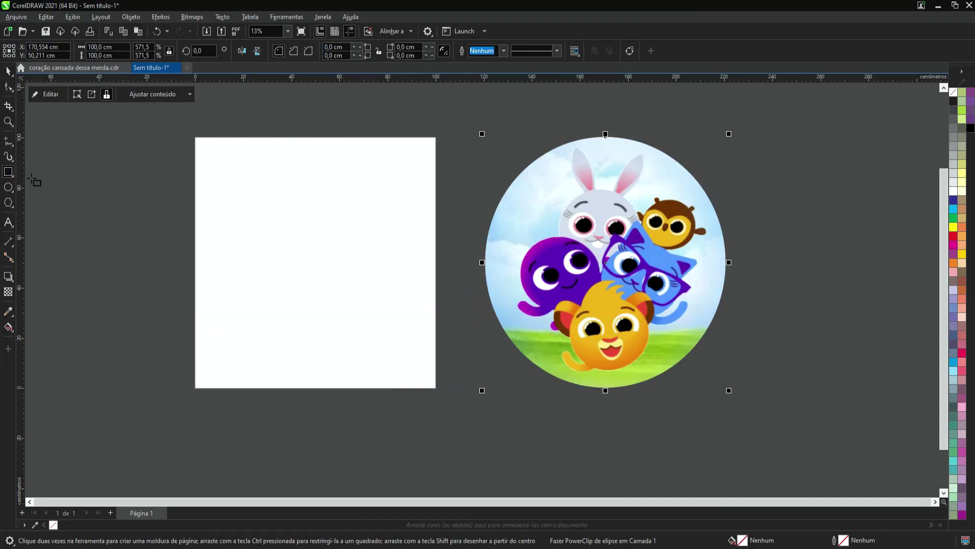
left_click_drag(78, 175, 126, 244)
scroll(74, 197, "up", 2)
key("space")
left_click_drag(103, 200, 166, 229)
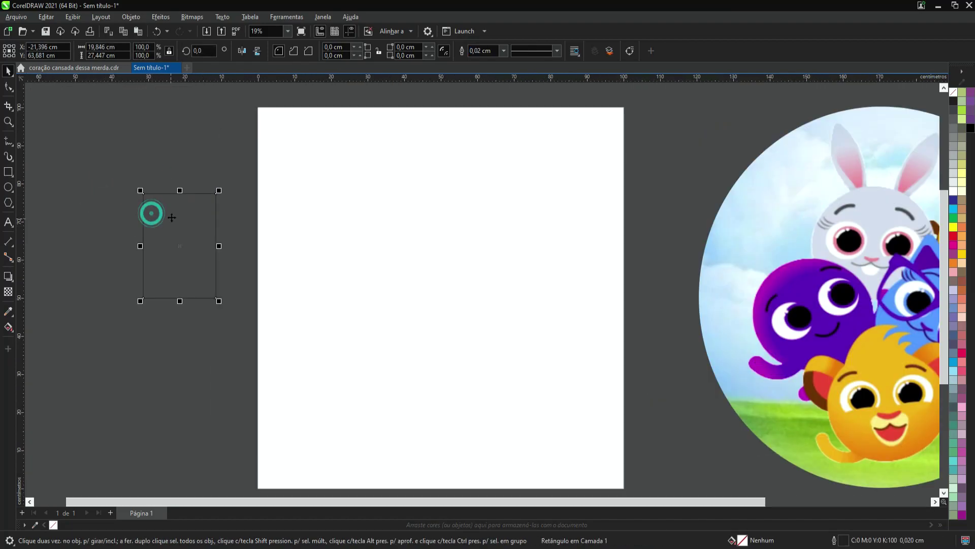
- Set the rectangle to 21 cm wide and 29.7 cm high with independent proportions, and reposition it beside the page
left_click(170, 51)
left_click(121, 46)
type("21")
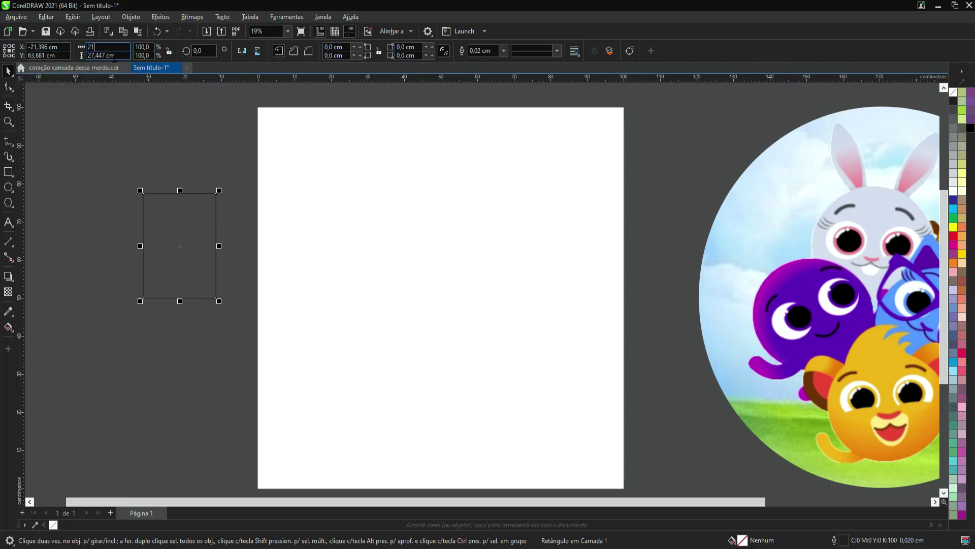
left_click(117, 51)
type("29,7")
key("Return")
left_click_drag(167, 232, 176, 249)
scroll(196, 235, "down", 1)
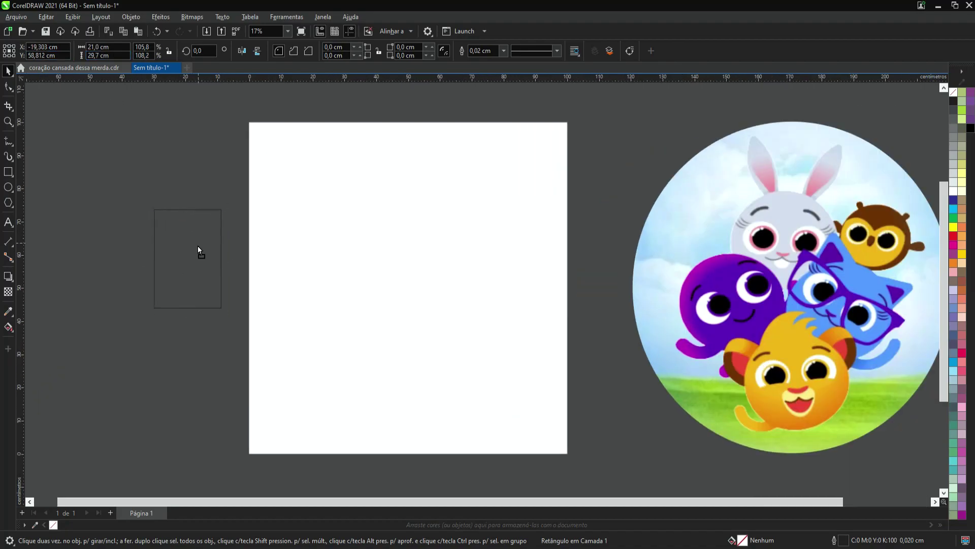
- Fill the 21 × 29.7 cm rectangle with white and move it a little farther from the page
scroll(196, 244, "up", 2)
left_click_drag(186, 228, 185, 227)
left_click_drag(192, 229, 177, 230)
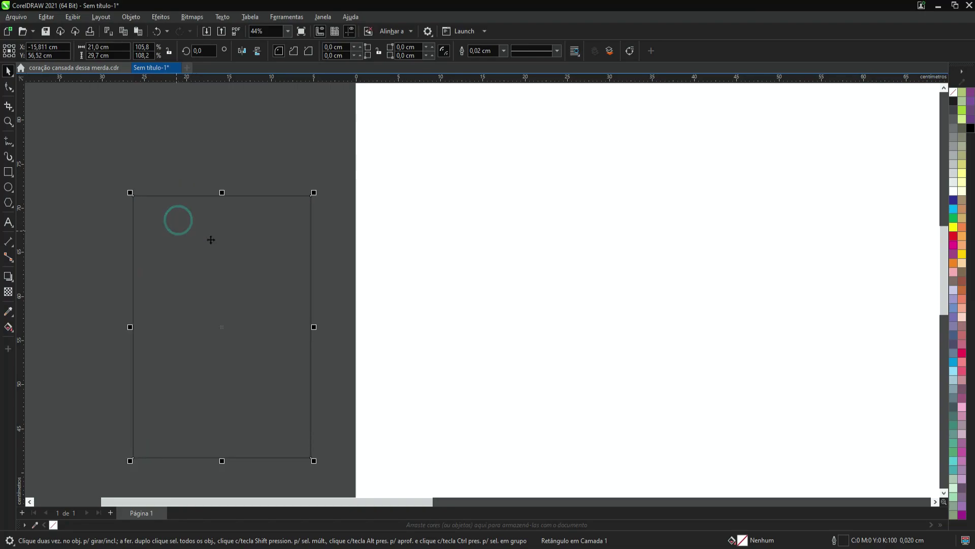
left_click(951, 192)
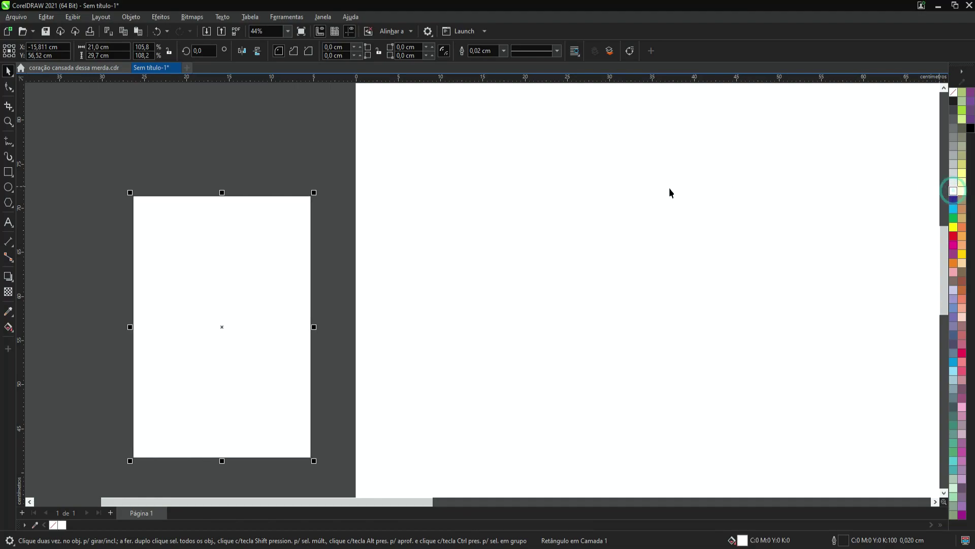
scroll(442, 198, "down", 1)
left_click_drag(297, 229, 283, 234)
scroll(256, 237, "up", 2)
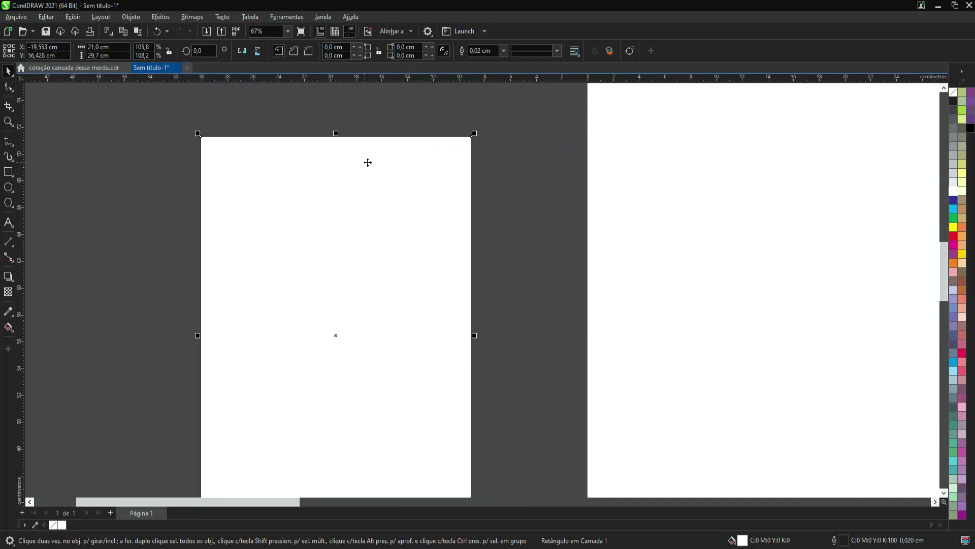
- Create a scaled-down copy of the white rectangle inside it and set the copy to 20 cm wide and 29 cm high
left_click_drag(475, 133, 467, 143)
right_click(468, 142)
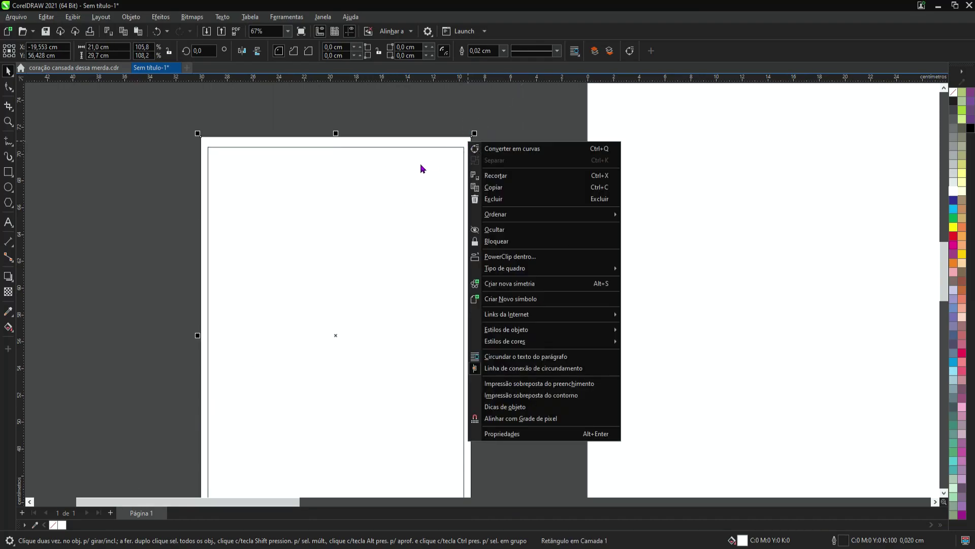
left_click(391, 104)
left_click(348, 190)
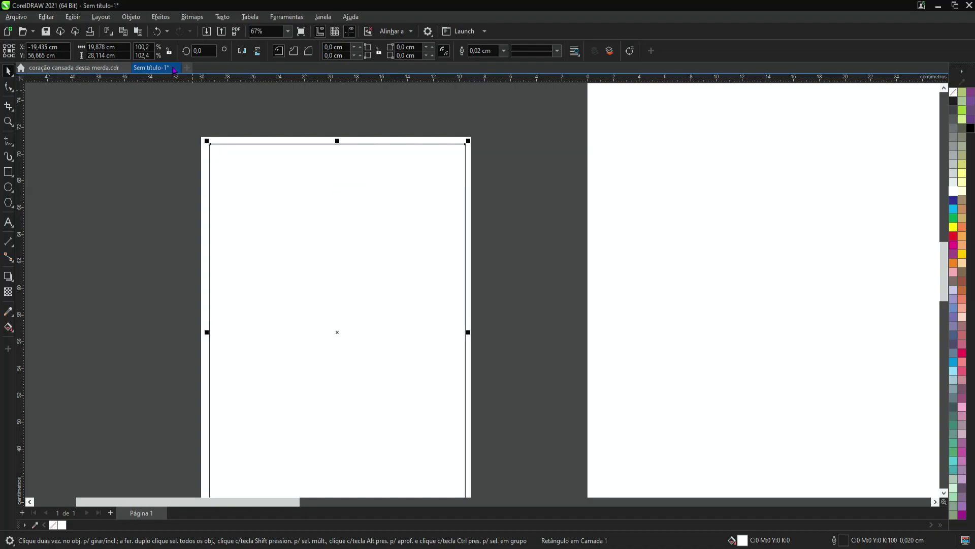
left_click(125, 49)
left_click(118, 54)
type("2")
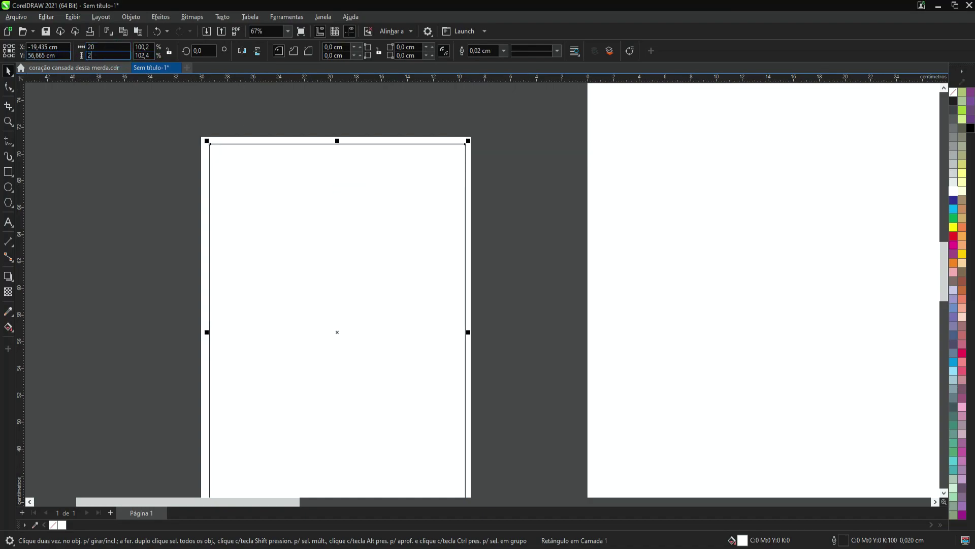
type("9")
key("Return")
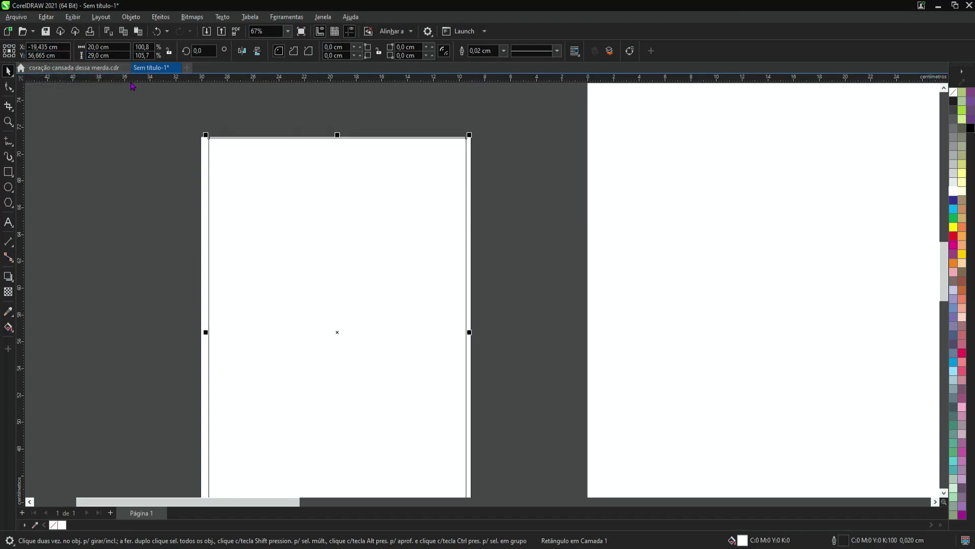
- Centre both the outer and the inner rectangle on the page
left_click_drag(211, 139, 221, 155)
left_click(285, 181)
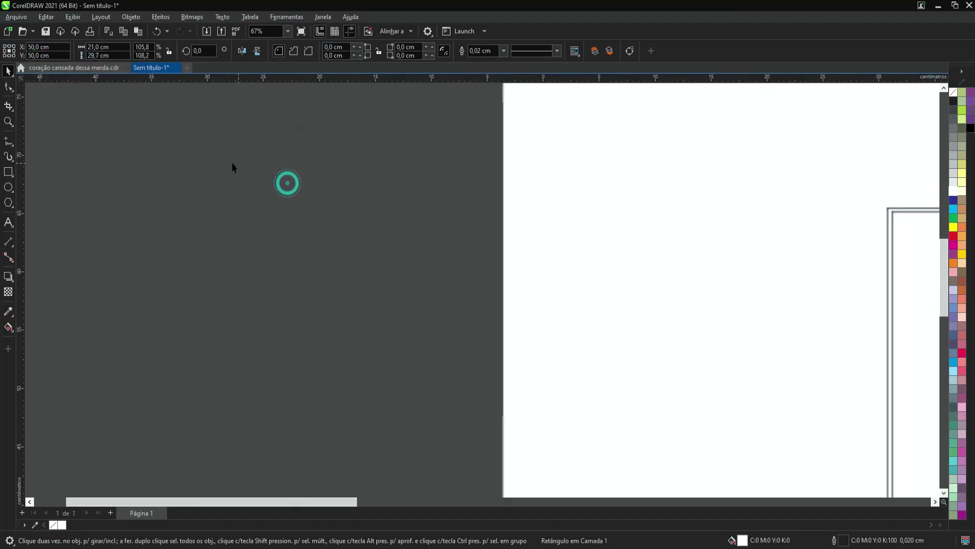
scroll(496, 233, "up", 3)
scroll(437, 160, "up", 4)
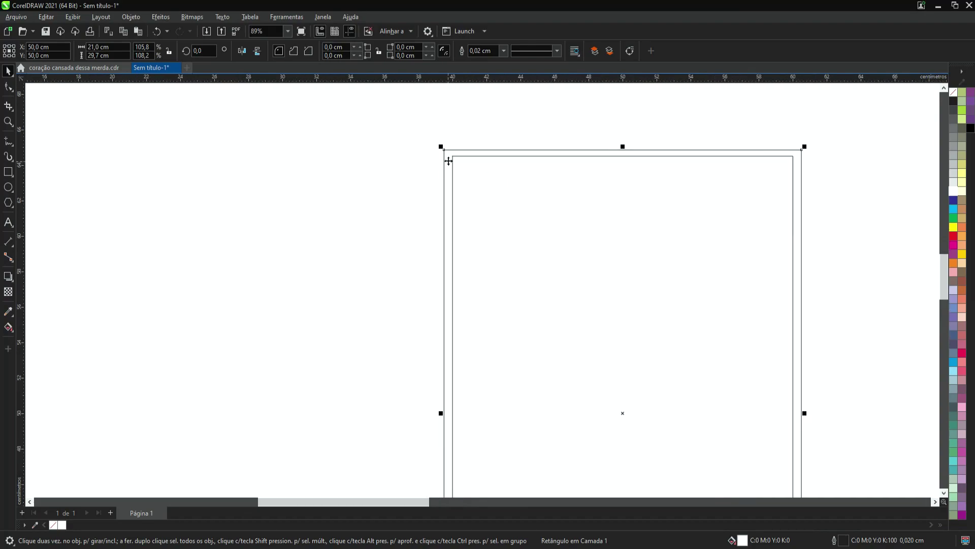
left_click(405, 145)
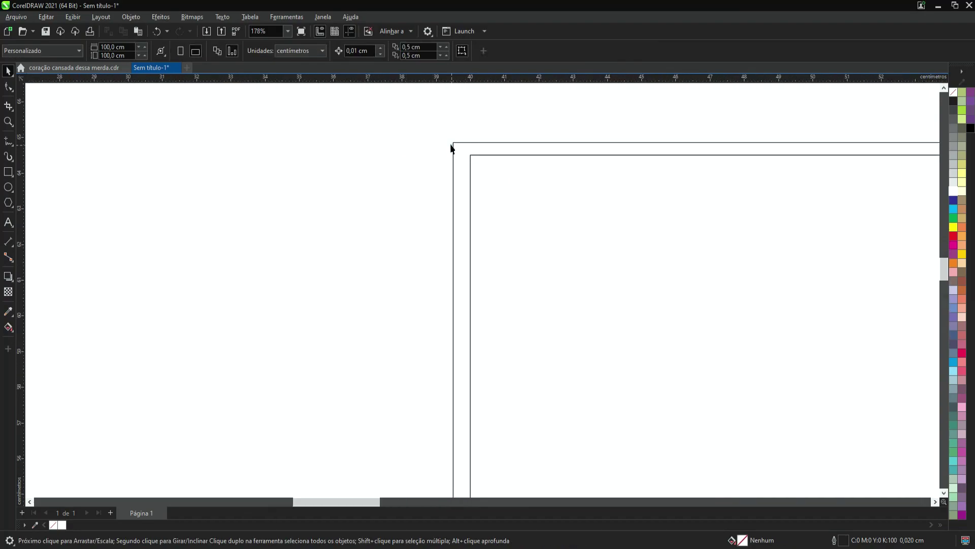
- Shift the larger rectangle off the smaller one and centre it on the page again
left_click_drag(451, 145, 382, 105)
scroll(371, 151, "down", 3)
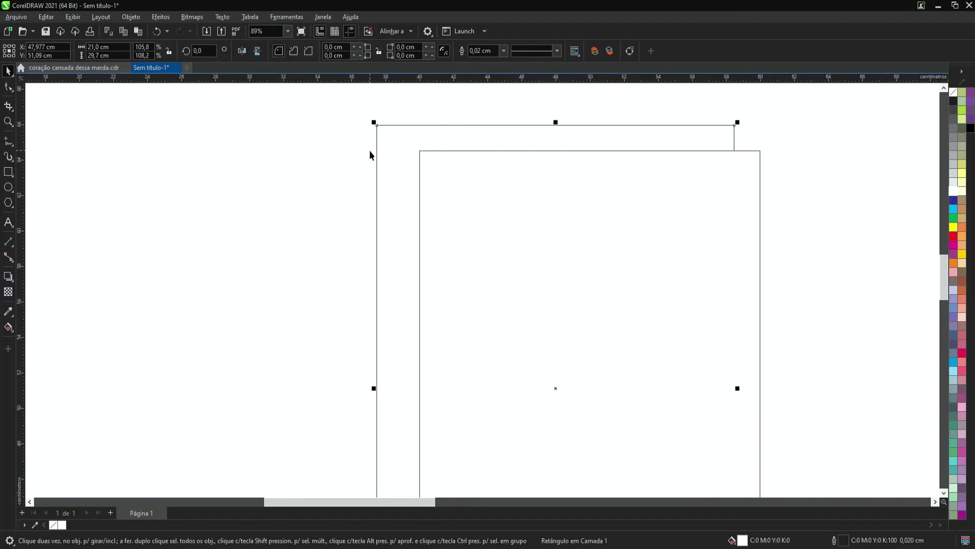
key("p")
scroll(312, 111, "down", 2)
scroll(593, 171, "up", 1)
scroll(593, 171, "up", 1)
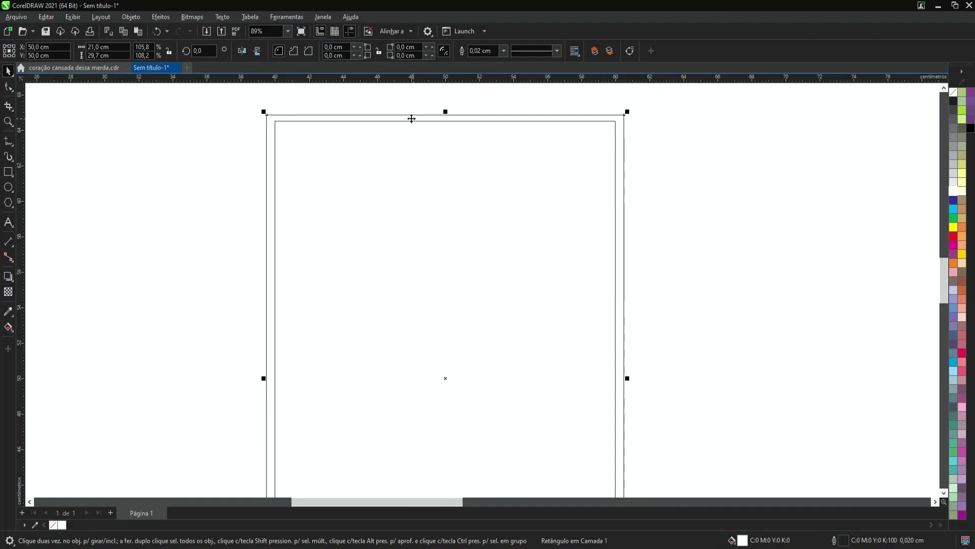
- Move the 20 × 29 cm rectangle aside and delete the 21 × 29.7 cm rectangle
scroll(361, 135, "down", 2)
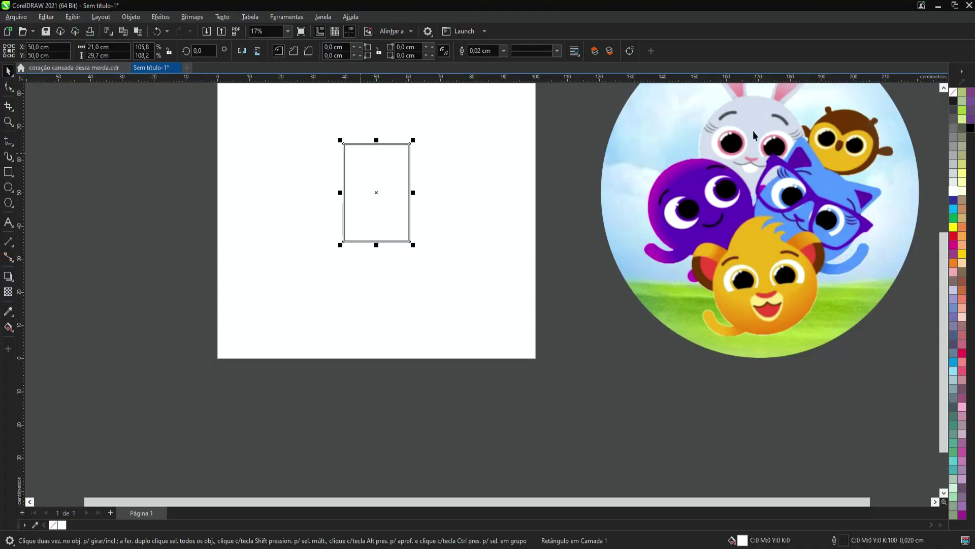
scroll(558, 143, "up", 1)
scroll(293, 146, "up", 1)
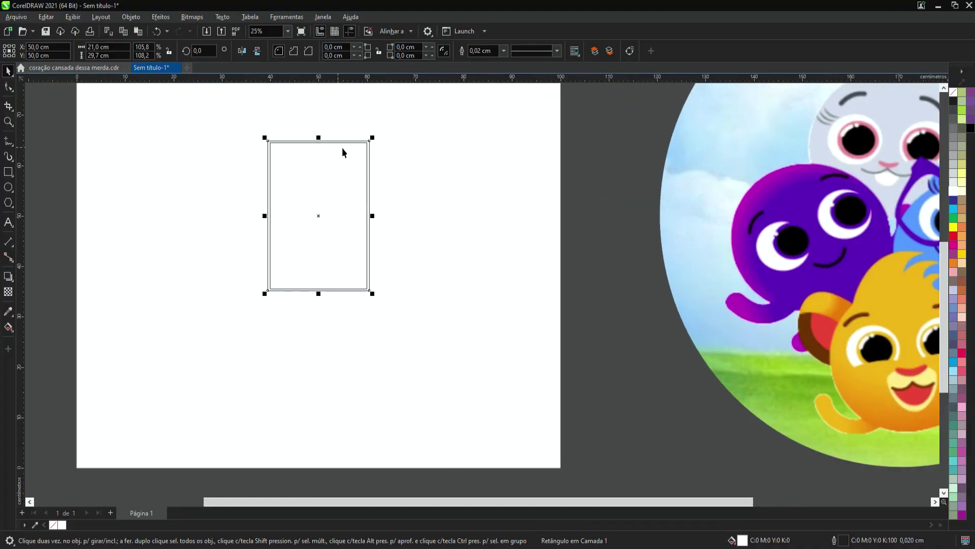
scroll(401, 151, "down", 2)
scroll(245, 168, "up", 2)
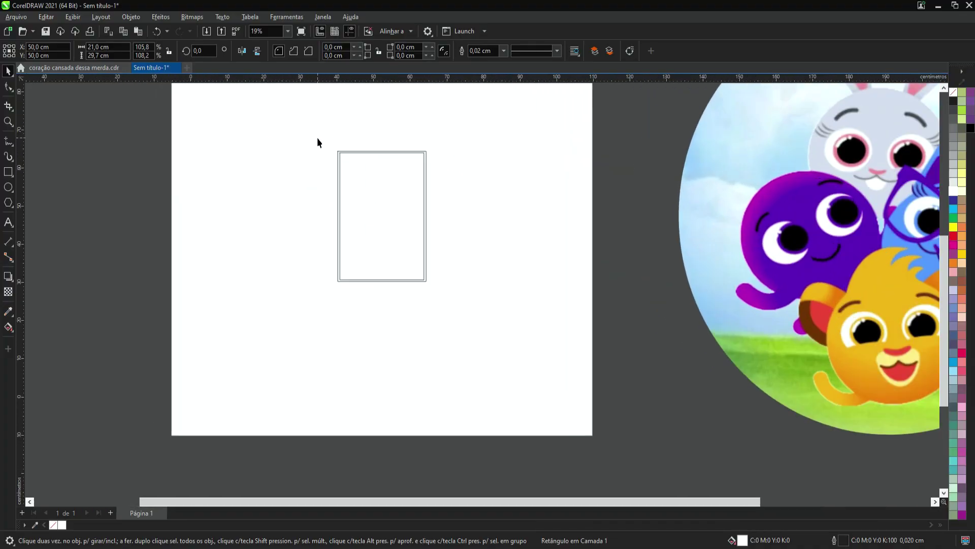
left_click_drag(396, 197, 257, 196)
left_click(363, 198)
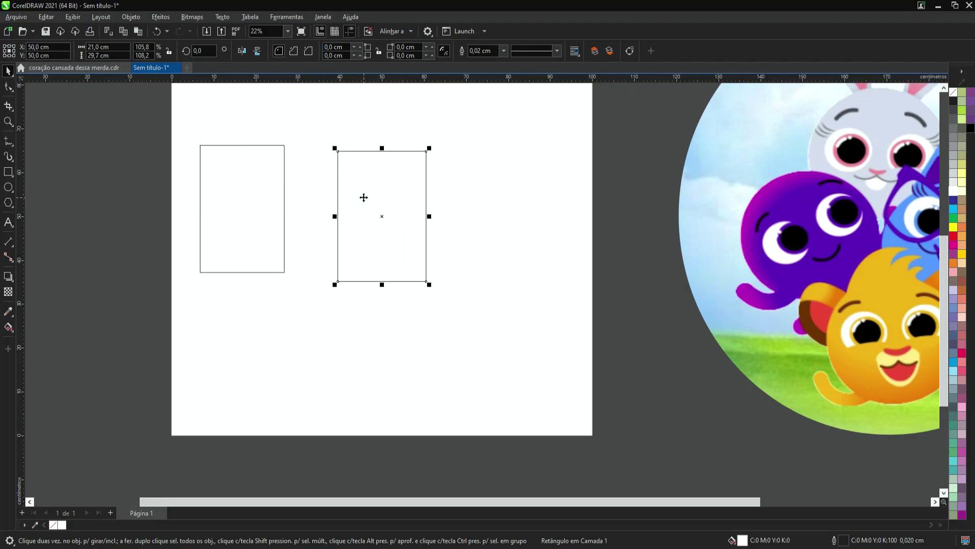
key("Delete")
- Move the 20 × 29 cm rectangle so that it fits into the top-left corner of the page
scroll(221, 157, "up", 3)
left_click(221, 156)
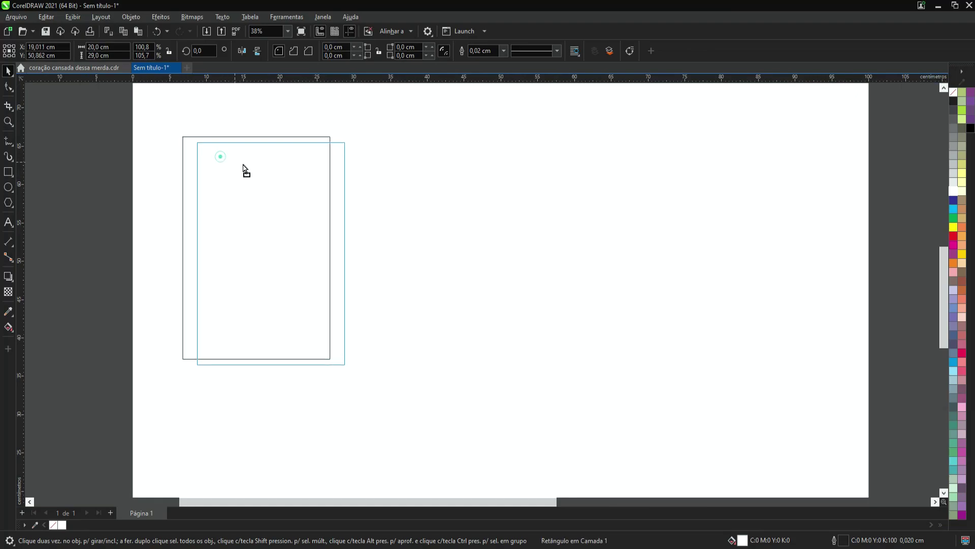
left_click_drag(250, 166, 262, 172)
scroll(388, 213, "down", 9)
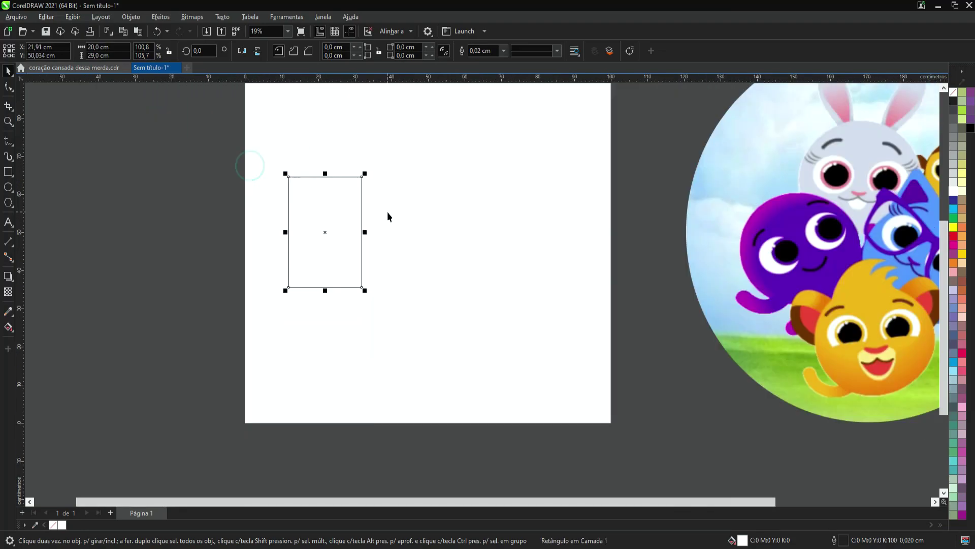
scroll(367, 243, "up", 3)
left_click_drag(402, 229, 369, 142)
scroll(359, 133, "down", 2)
scroll(346, 101, "up", 5)
scroll(344, 103, "up", 2)
left_click_drag(375, 204, 338, 151)
- Copy the rectangle directly beside itself and repeat the copy to make a row of three along the page's top edge
scroll(340, 155, "down", 3)
scroll(341, 159, "down", 1)
left_click_drag(352, 190, 436, 195)
key("ctrl+r")
- Nudge the second rectangle left until its edge meets the first one, at X 30.005 cm
left_click(408, 251)
scroll(408, 251, "up", 1)
scroll(425, 291, "up", 5)
scroll(404, 266, "up", 1)
left_click(373, 261)
scroll(373, 261, "up", 6)
scroll(364, 255, "down", 1)
key("Left")
key("Left")
key("Left")
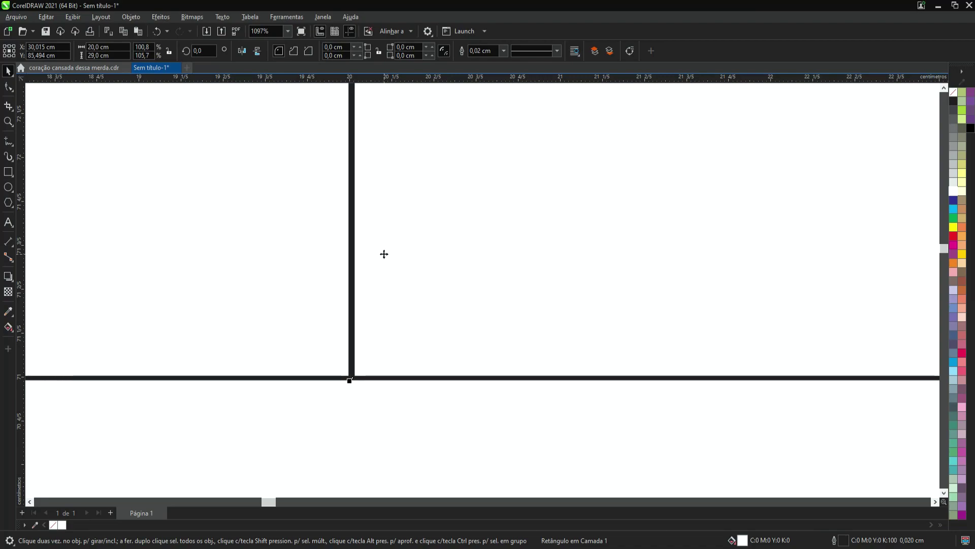
key("Left")
- Nudge the third rectangle left until its edge meets the second one, at X 50.005 cm
scroll(383, 253, "down", 3)
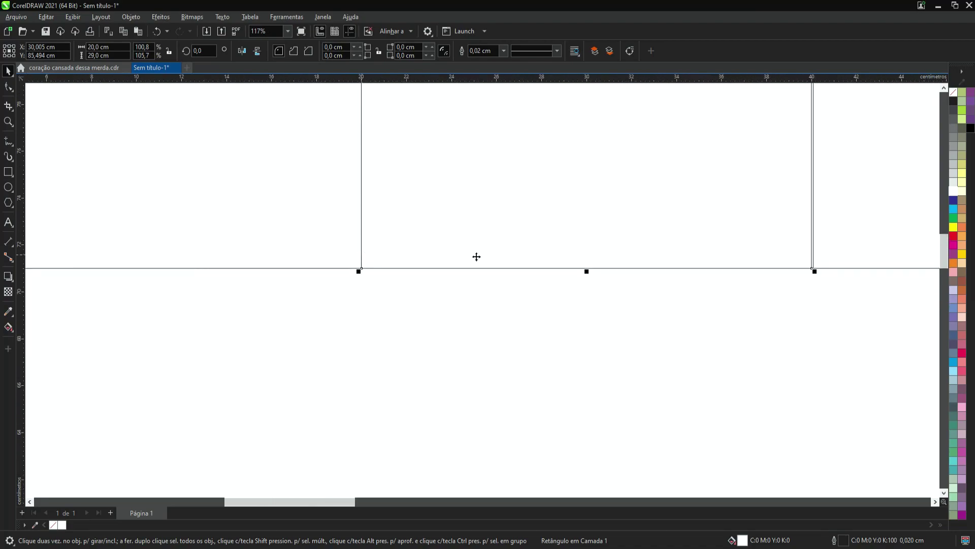
scroll(856, 263, "up", 1)
scroll(792, 258, "up", 2)
key("Left")
key("Left")
key("Left")
key("Left")
key("Left")
key("Left")
key("Left")
key("Left")
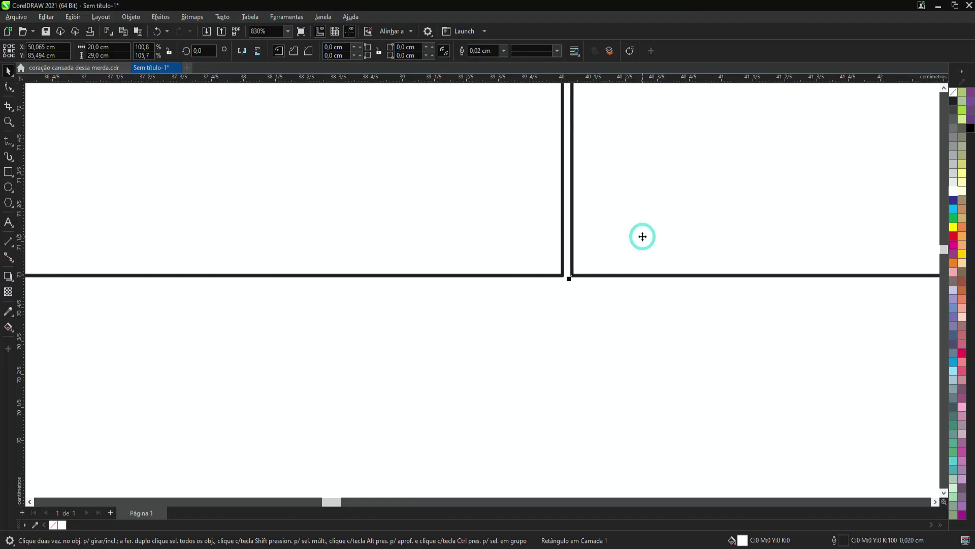
- Copy the third rectangle alongside and repeat the copy to complete a row of five across the page
scroll(422, 207, "down", 5)
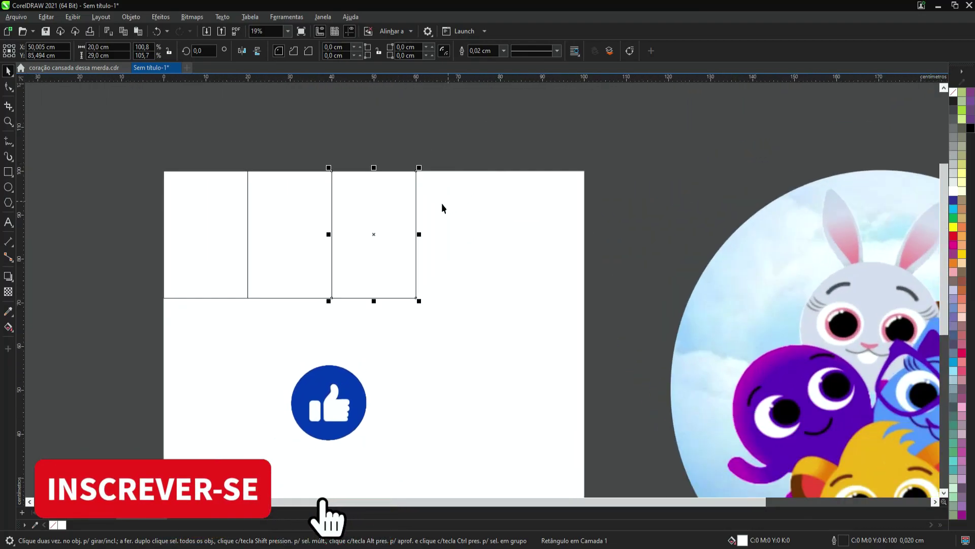
scroll(442, 207, "up", 1)
left_click_drag(324, 257, 472, 210)
key("ctrl+r")
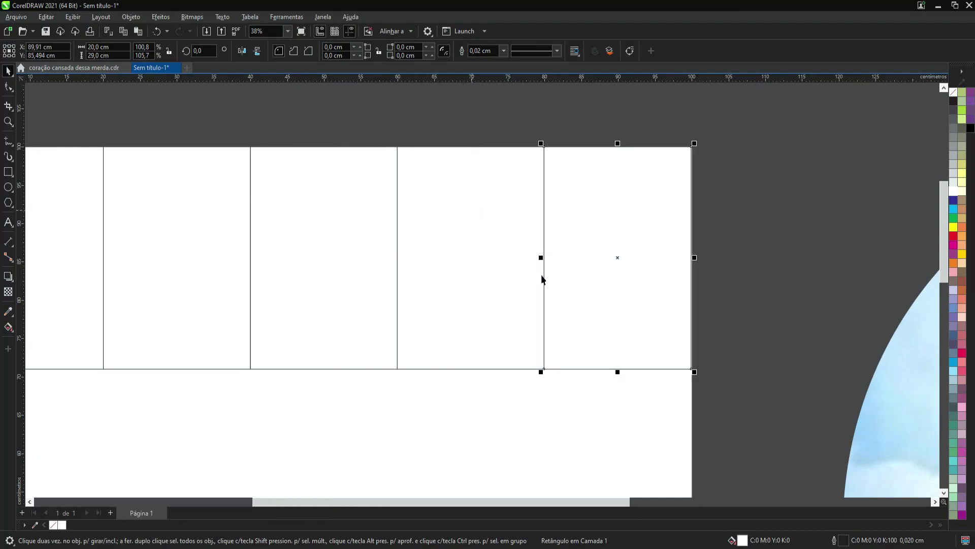
scroll(540, 362, "up", 1)
scroll(572, 373, "down", 3)
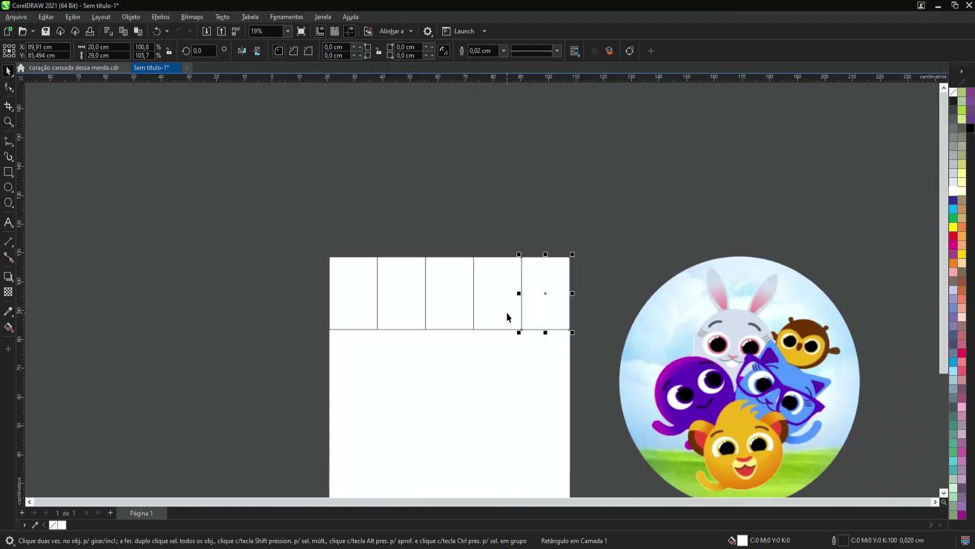
- Copy the whole row of five rectangles directly below and nudge the copy up against the first row
left_click_drag(250, 211, 606, 342)
scroll(459, 123, "down", 1)
scroll(435, 237, "up", 1)
scroll(487, 202, "up", 1)
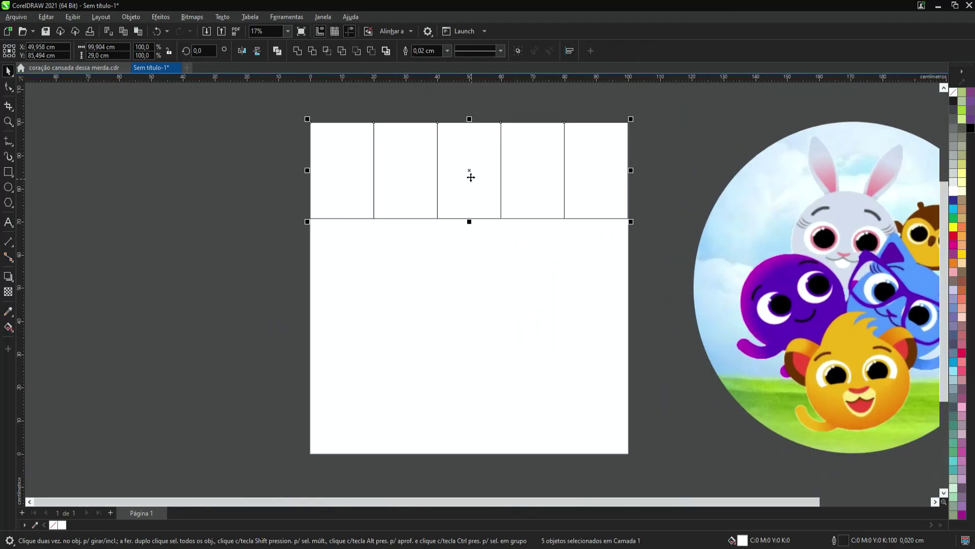
left_click_drag(468, 172, 489, 267)
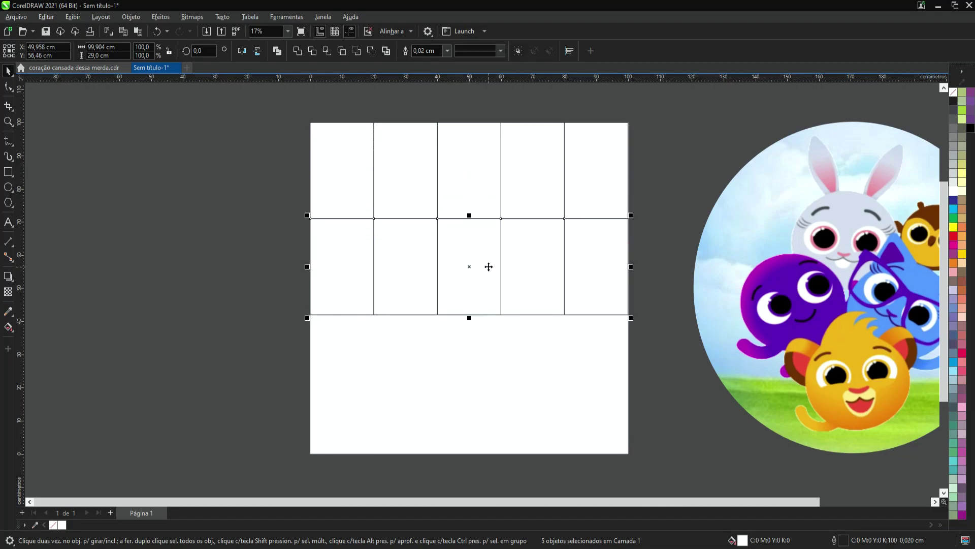
scroll(477, 227, "up", 9)
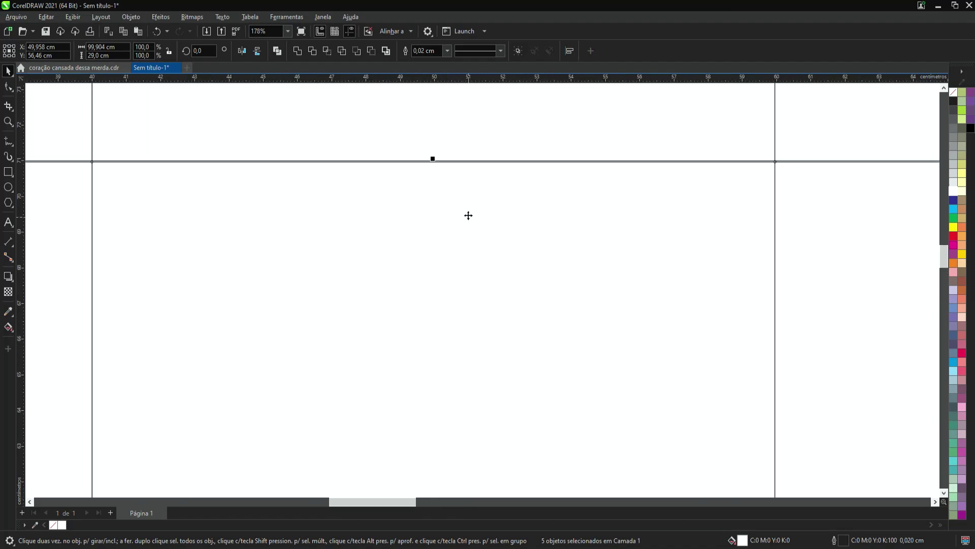
key("Up")
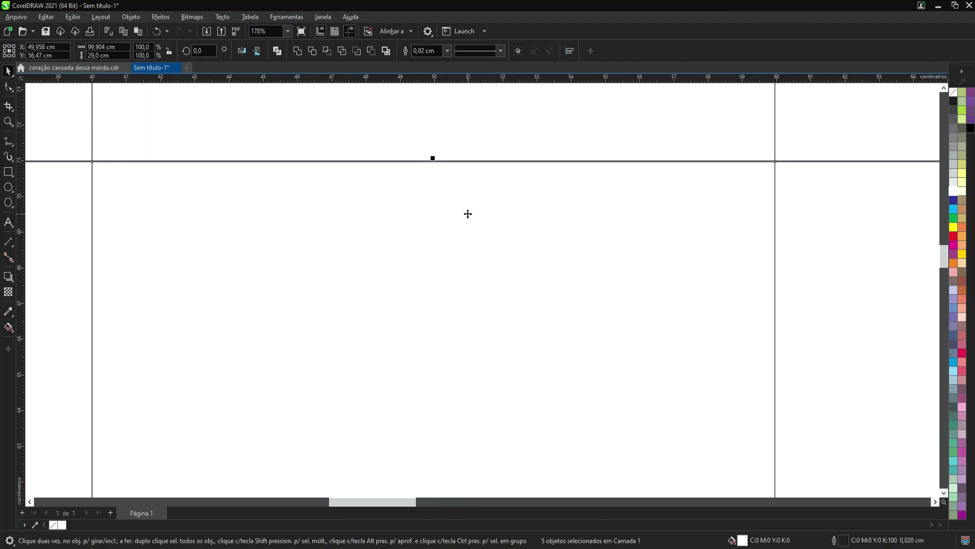
- Duplicate the row twice more at the same spacing to build a grid of four rows covering the page
scroll(468, 214, "down", 10)
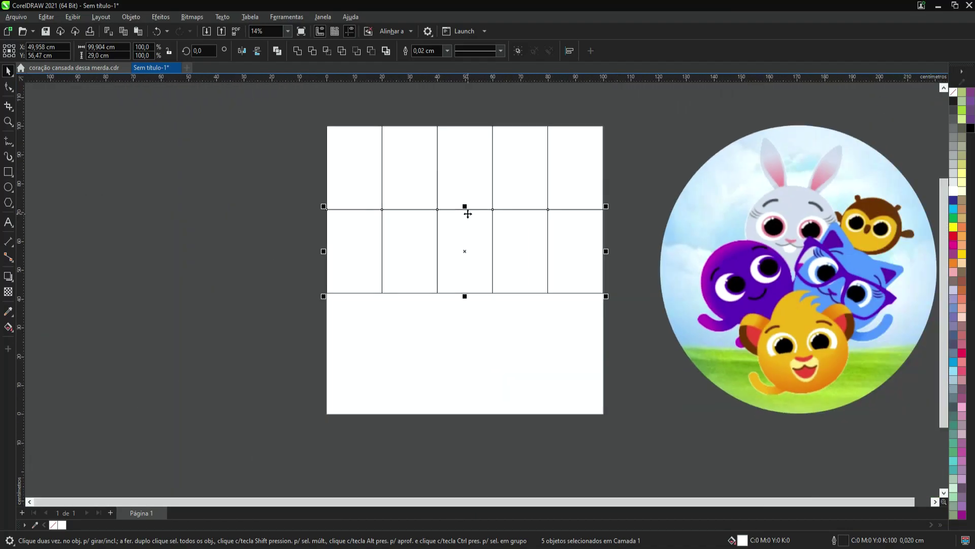
key("ctrl+d")
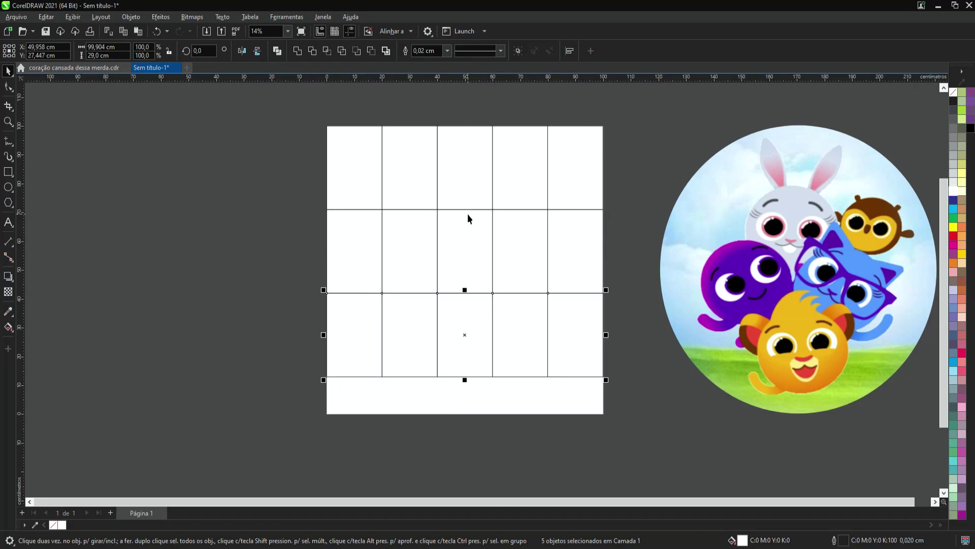
scroll(454, 215, "down", 2)
scroll(494, 311, "up", 2)
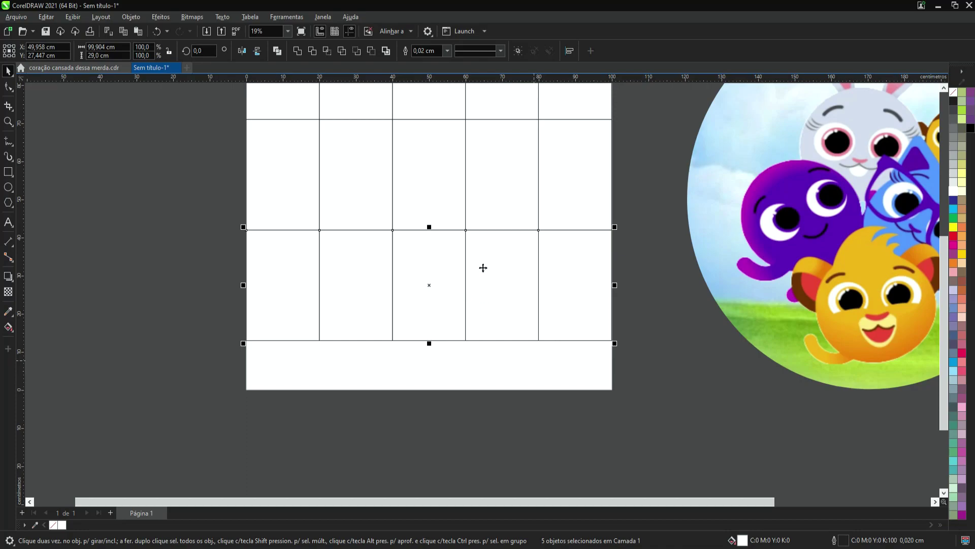
scroll(486, 244, "down", 1)
key("ctrl+d")
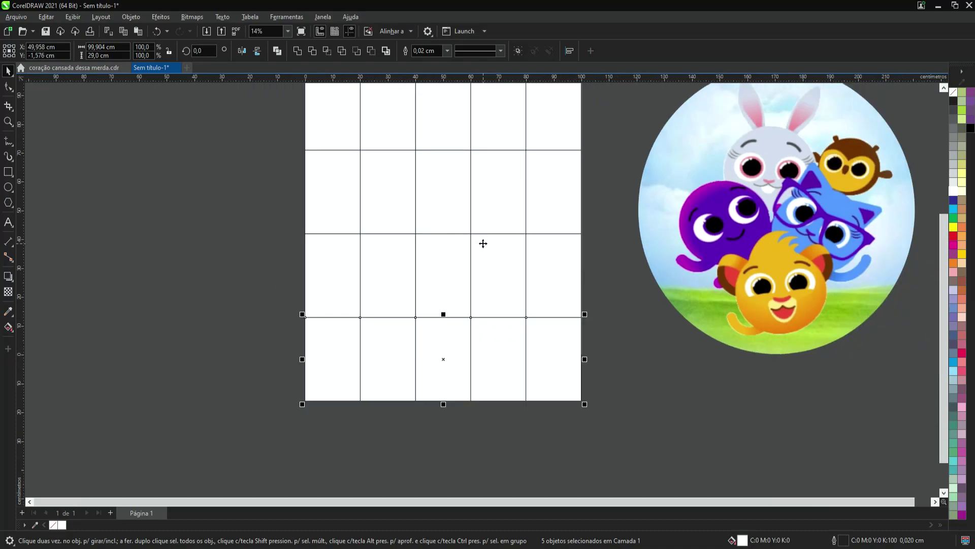
- Remove the fill from all 20 rectangles, group them, and centre the group on the page
scroll(468, 257, "down", 1)
left_click_drag(340, 122, 576, 371)
scroll(945, 109, "up", 1)
left_click(954, 92)
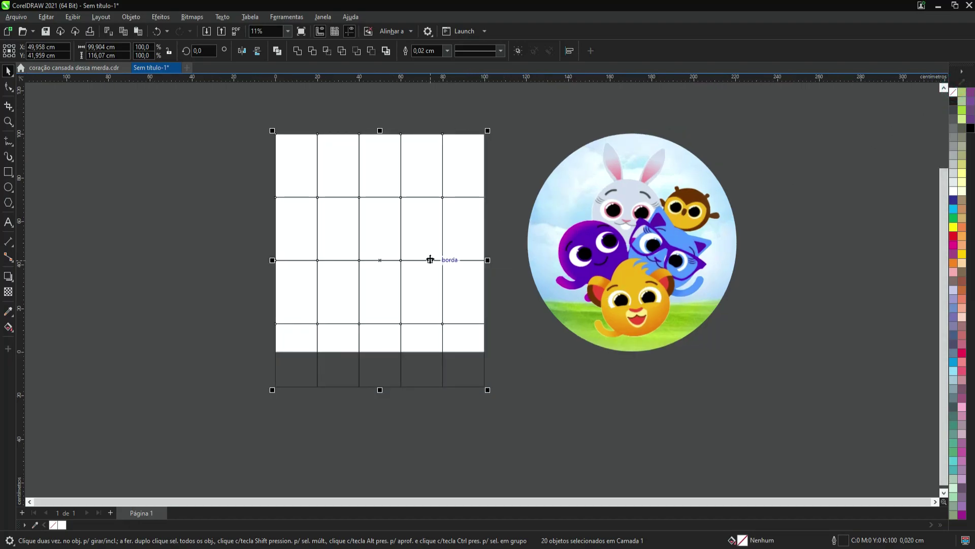
key("ctrl+g")
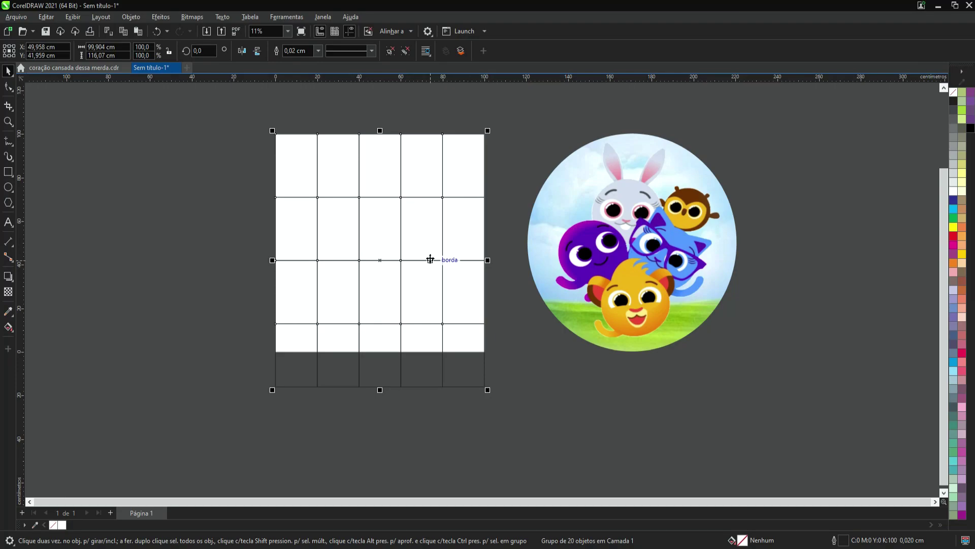
key("p")
scroll(362, 132, "up", 4)
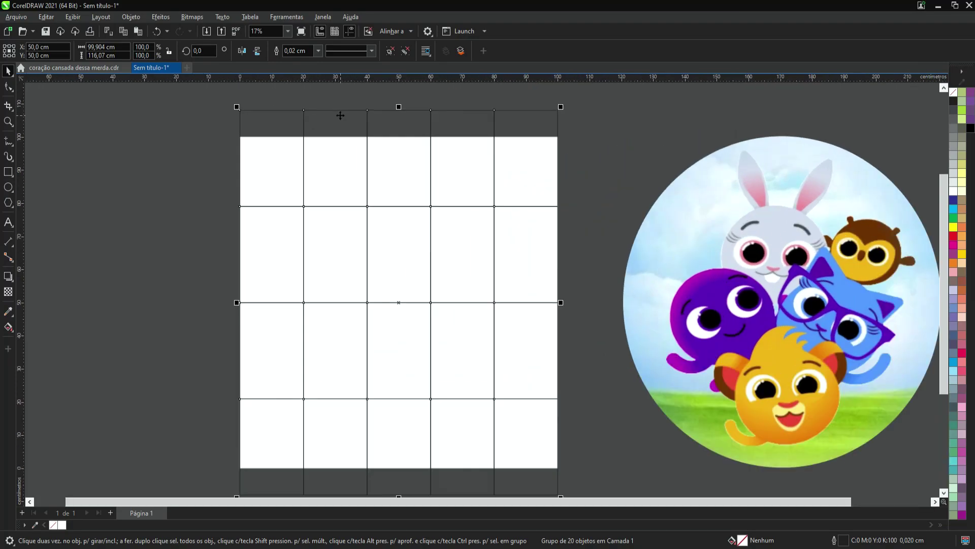
- Move the grid group off the page and centre it on the page again
scroll(400, 145, "down", 4)
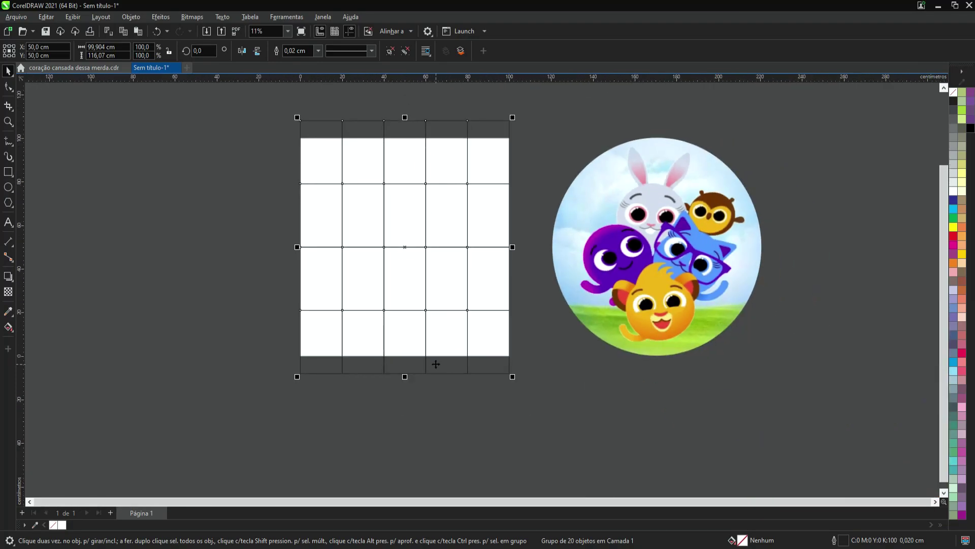
scroll(435, 363, "up", 3)
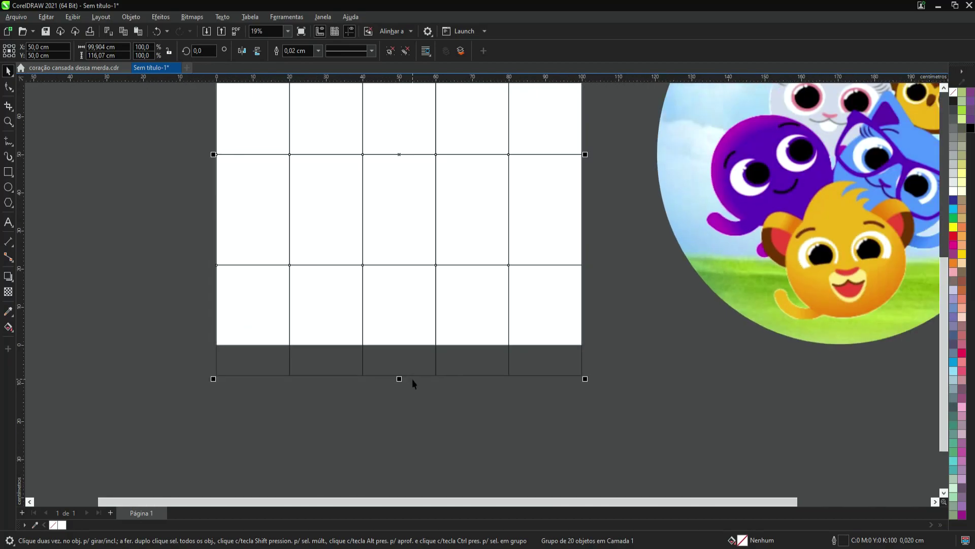
scroll(413, 379, "down", 1)
scroll(439, 304, "down", 3)
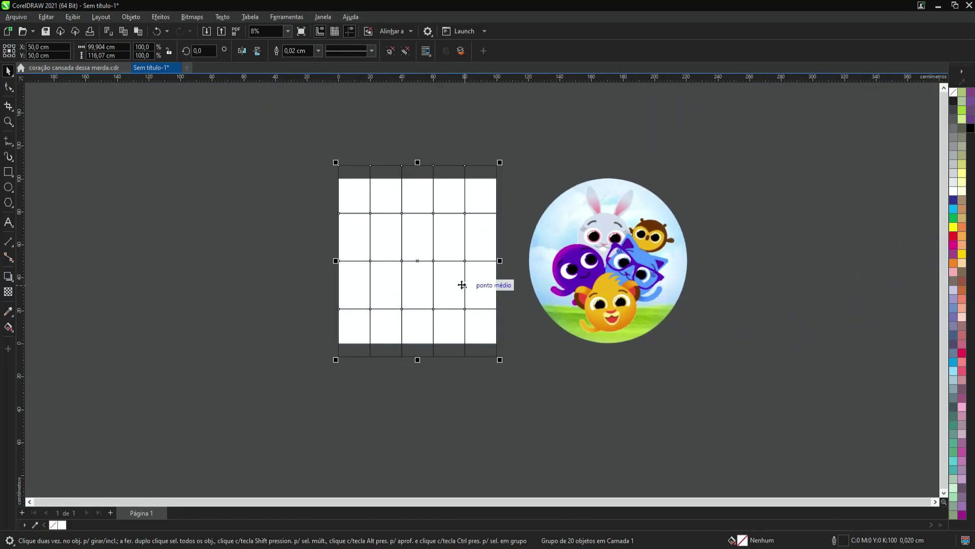
scroll(480, 330, "up", 1)
left_click(523, 184)
left_click(418, 179)
left_click_drag(430, 181, 240, 235)
left_click_drag(215, 283, 263, 240)
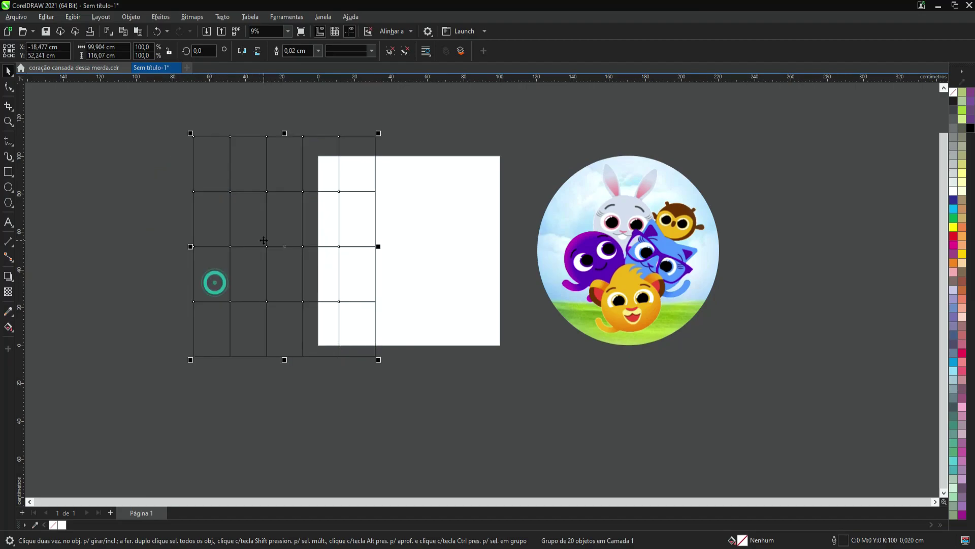
key("p")
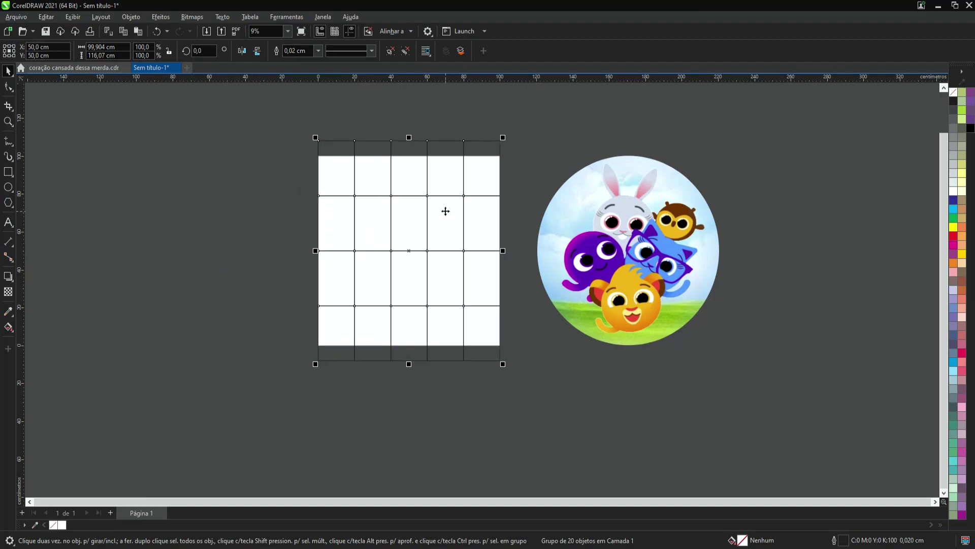
- Move the round character panel further from the grid and PowerClip it inside the group of rectangles
left_click(607, 127)
left_click_drag(616, 236, 678, 229)
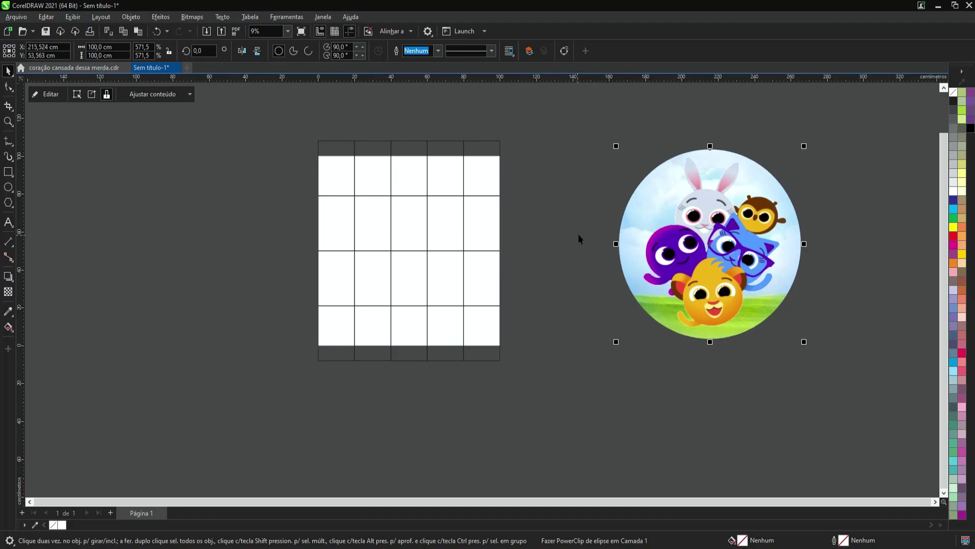
left_click_drag(716, 243, 417, 247)
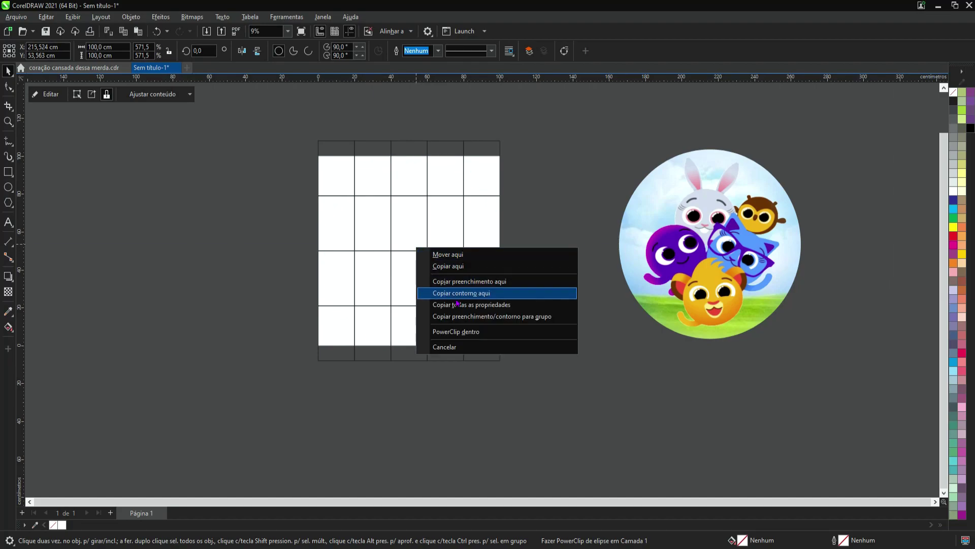
left_click(461, 331)
- Edit the PowerClip contents, centre the round panel on the page, and finish editing
scroll(429, 350, "up", 4)
double_click(392, 299)
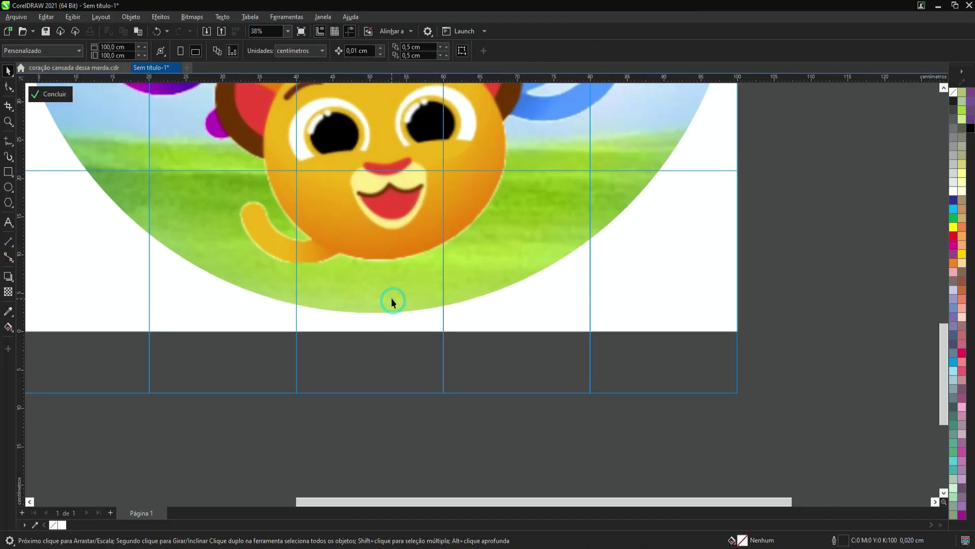
left_click(392, 301)
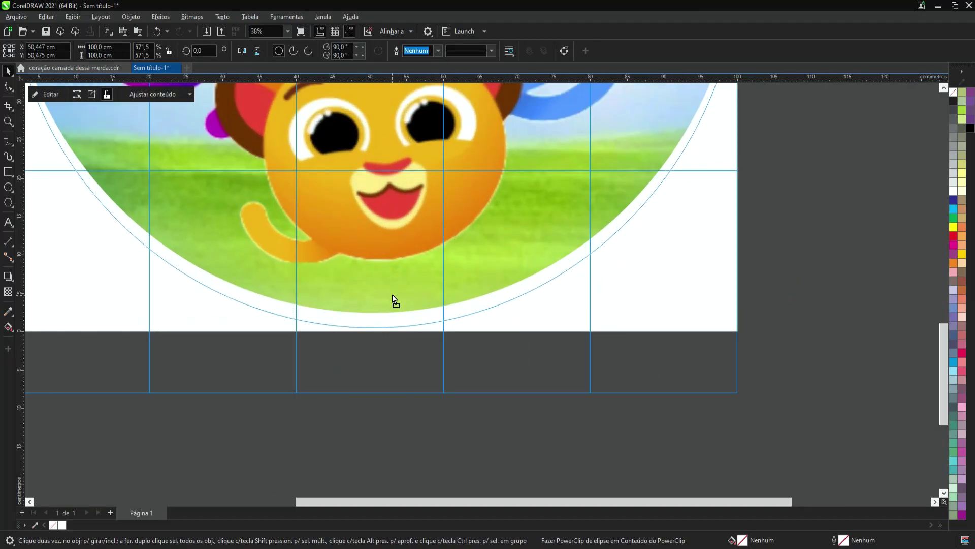
scroll(394, 301, "down", 4)
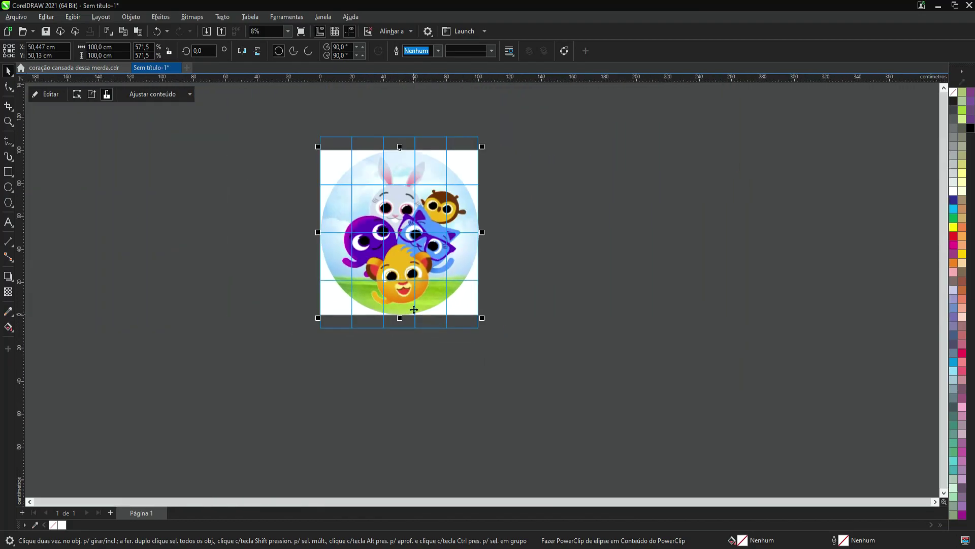
key("p")
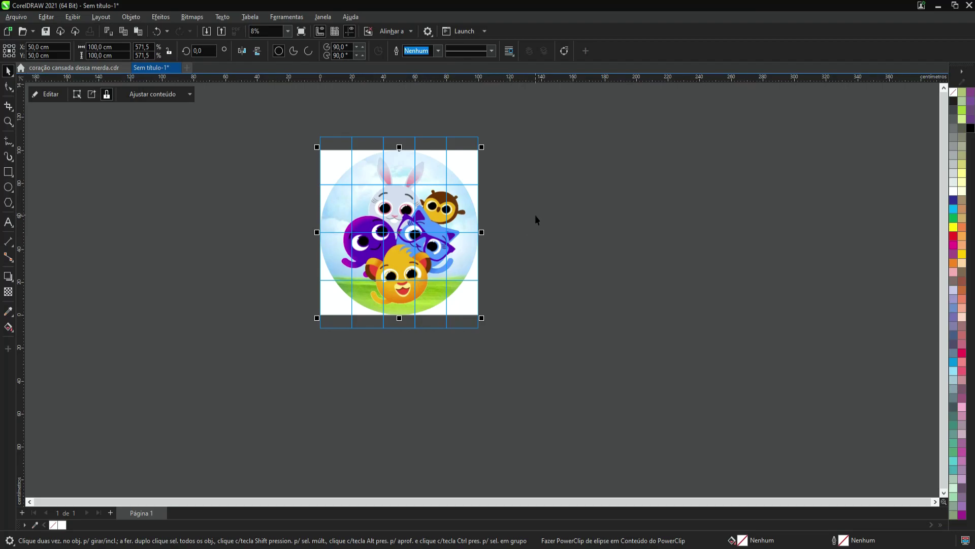
left_click(558, 207)
left_click(652, 234)
- Move the filled grid off the page into the empty area beside it and ungroup it into separate pieces
left_click_drag(408, 267, 654, 266)
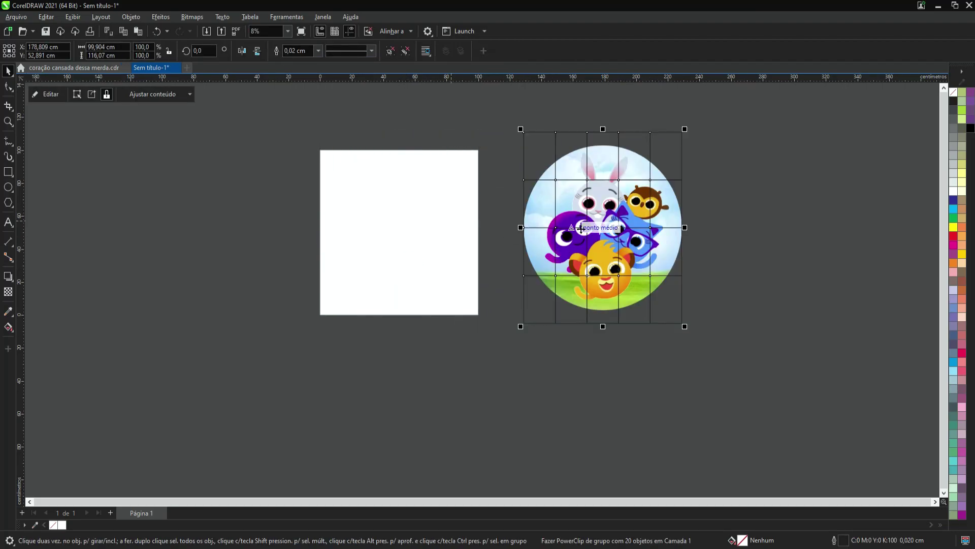
left_click_drag(587, 231, 546, 262)
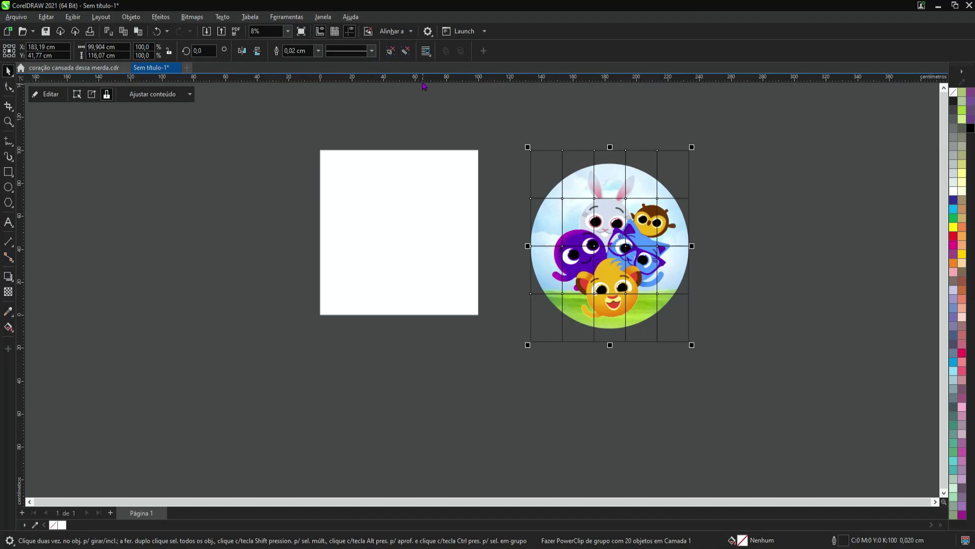
left_click(405, 51)
left_click(784, 177)
- Spread the ungrouped pieces of the round panel apart so that gaps separate the rectangles
left_click_drag(545, 169, 520, 145)
left_click_drag(578, 179, 566, 159)
left_click_drag(610, 187, 643, 156)
left_click_drag(682, 186, 715, 171)
left_click_drag(674, 223, 704, 221)
left_click_drag(684, 273, 711, 271)
left_click_drag(681, 322, 704, 332)
left_click_drag(645, 330, 544, 320)
left_click_drag(561, 270, 556, 267)
left_click_drag(644, 266, 627, 277)
left_click_drag(642, 223, 622, 225)
left_click(579, 223)
left_click(580, 223)
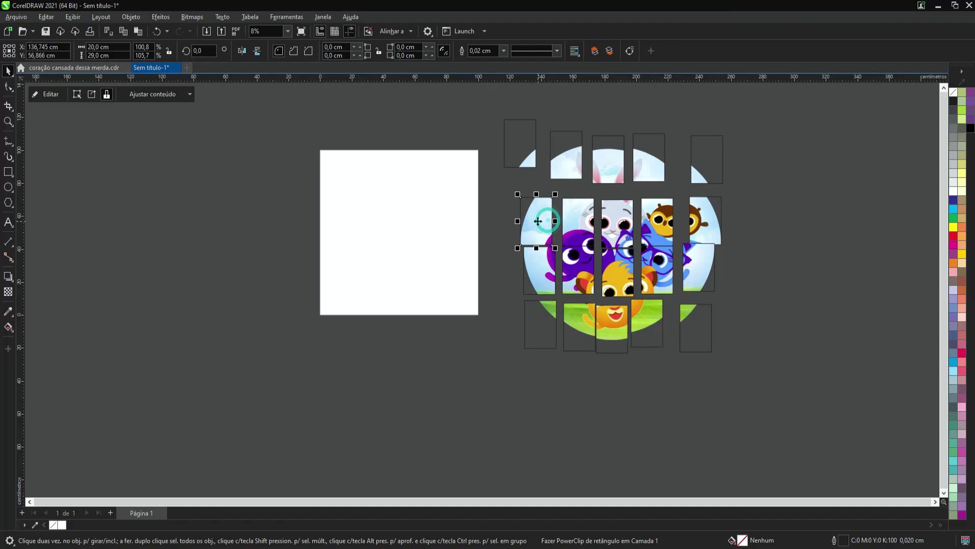
left_click(439, 218)
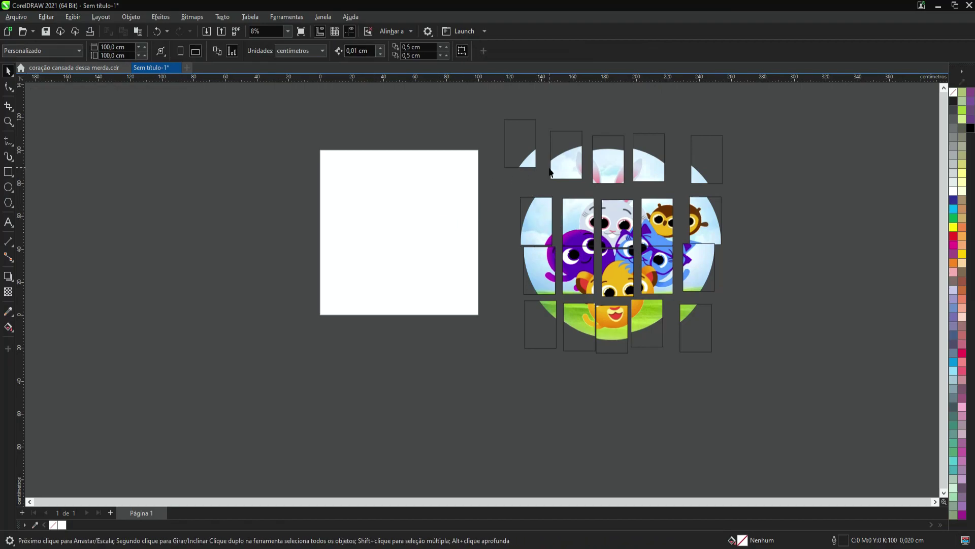
- Change the page size to A4 in portrait orientation
left_click(294, 147)
left_click(65, 51)
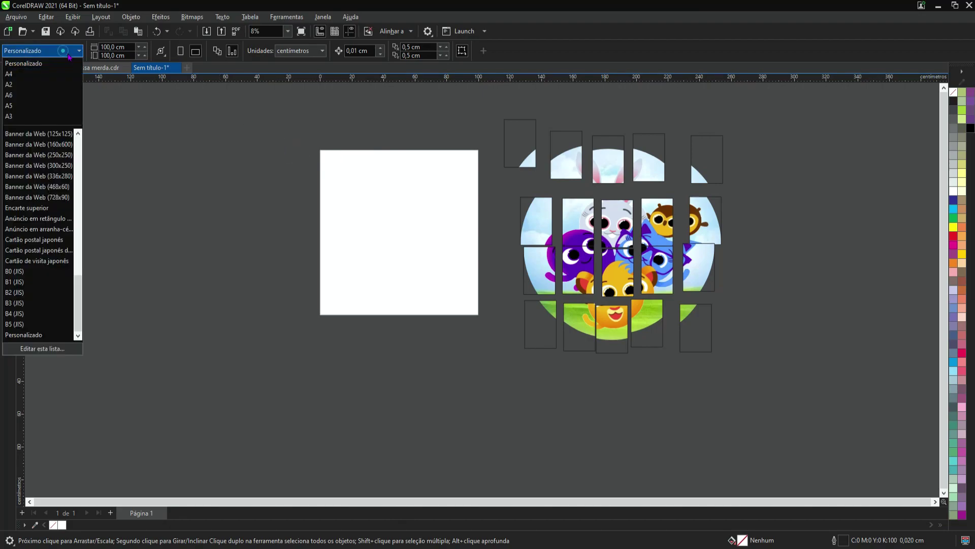
left_click(14, 75)
scroll(376, 274, "down", 5)
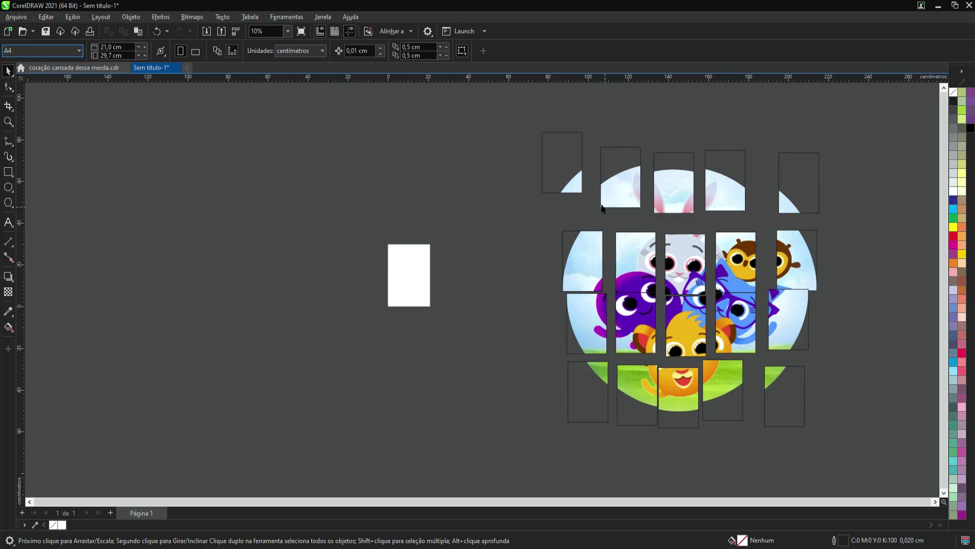
- Remove the outline from all 20 pieces of the split panel
scroll(602, 208, "up", 2)
left_click(571, 188)
scroll(574, 213, "down", 1)
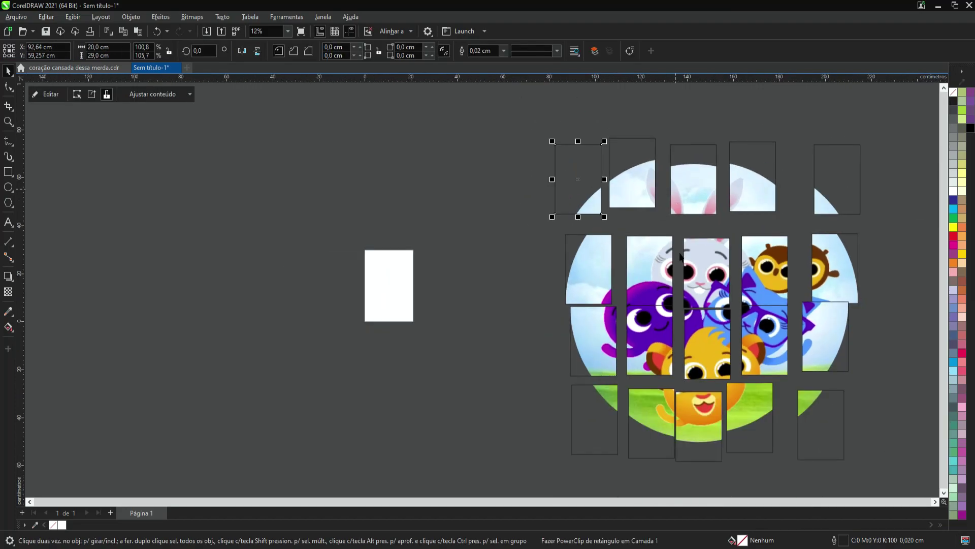
scroll(604, 239, "up", 2)
scroll(566, 229, "down", 3)
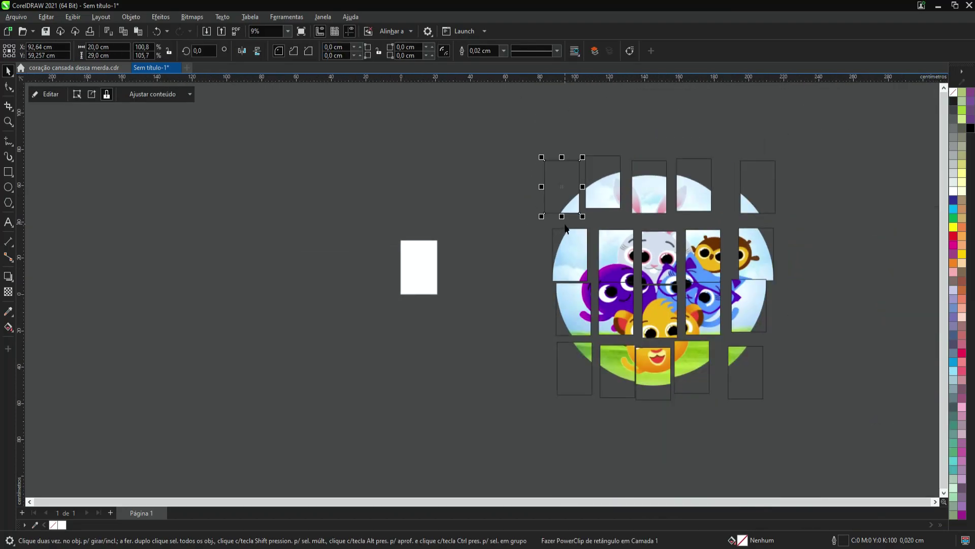
scroll(565, 229, "down", 1)
left_click_drag(505, 130, 802, 405)
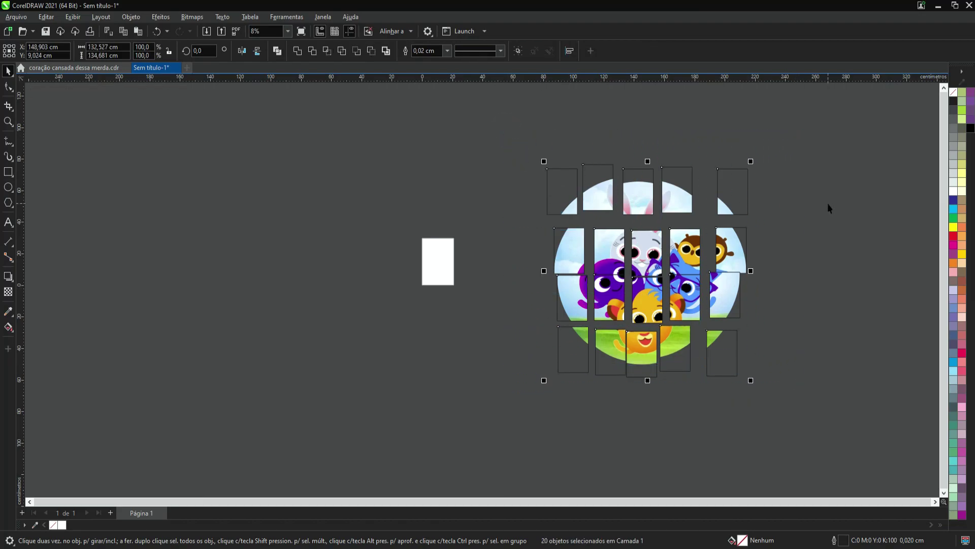
right_click(953, 96)
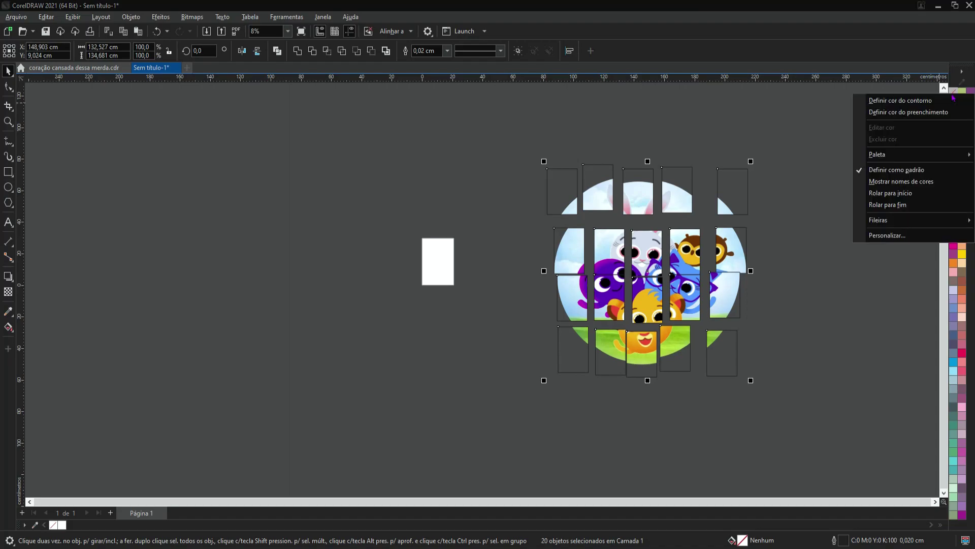
left_click(924, 101)
left_click(825, 271)
- Centre the upper-left piece of the panel on the A4 page and check its margins at the lower corner
scroll(579, 216, "up", 2)
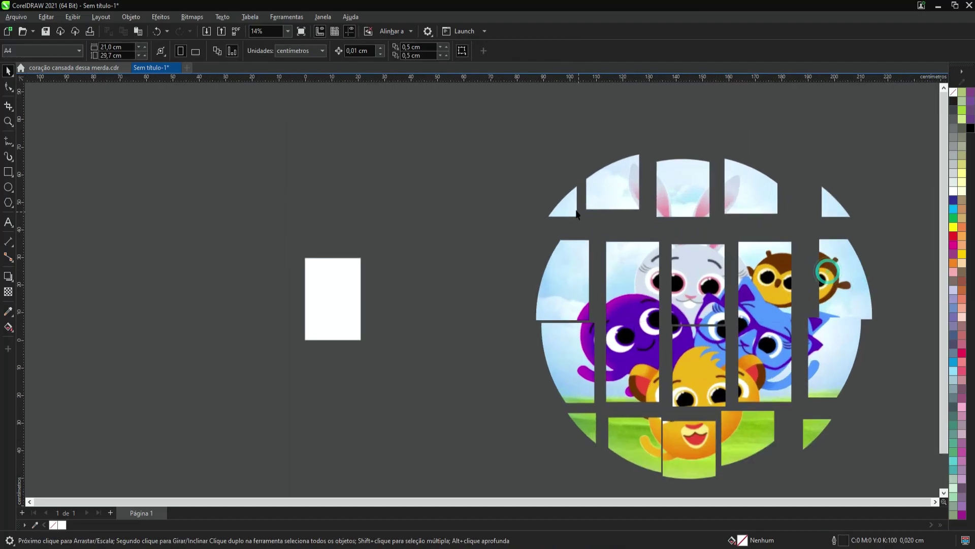
left_click(565, 206)
scroll(582, 188, "down", 1)
left_click_drag(544, 183, 556, 185)
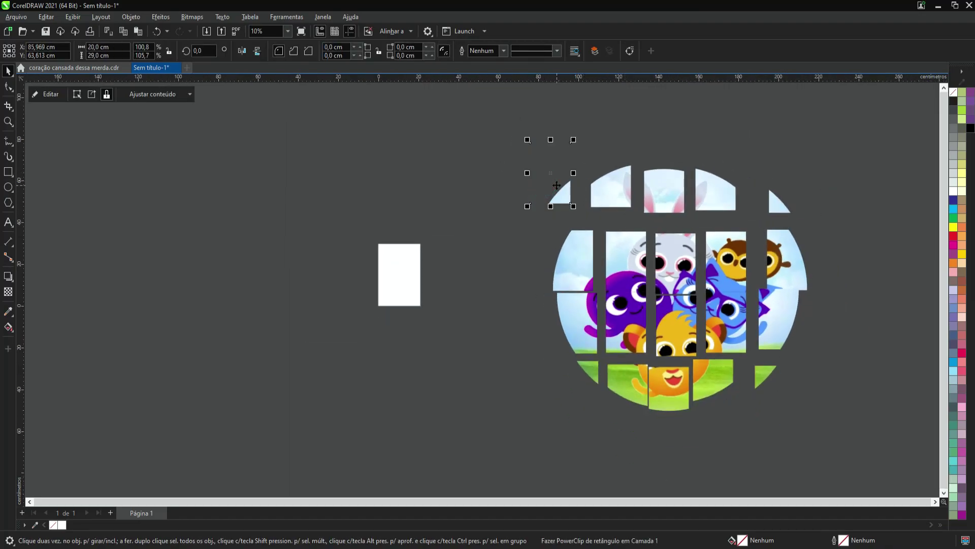
key("p")
scroll(401, 284, "up", 6)
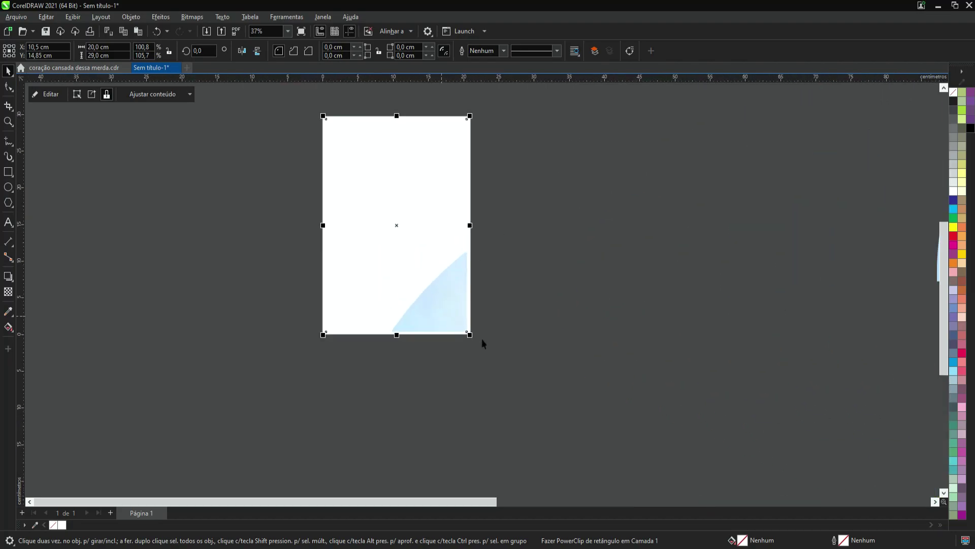
scroll(469, 337, "up", 5)
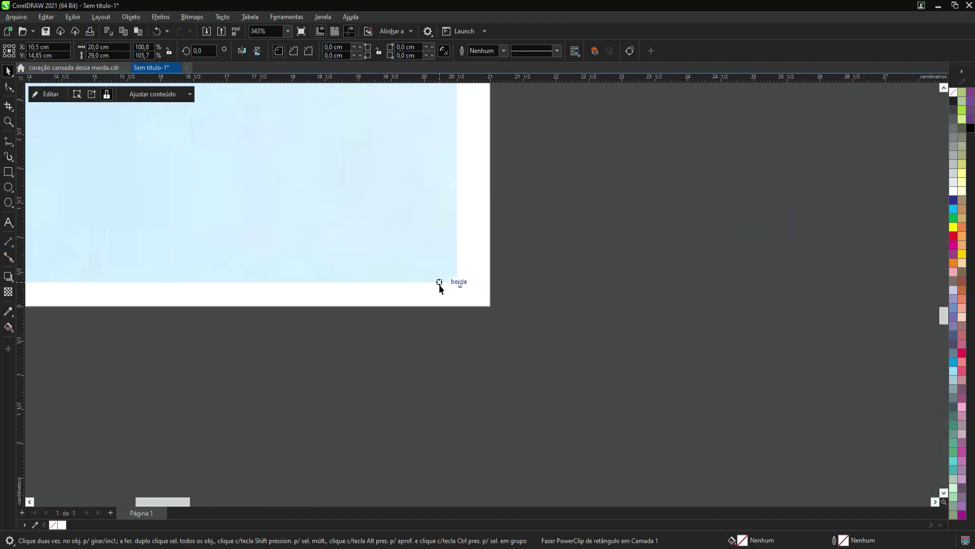
scroll(451, 292, "down", 4)
scroll(453, 294, "down", 5)
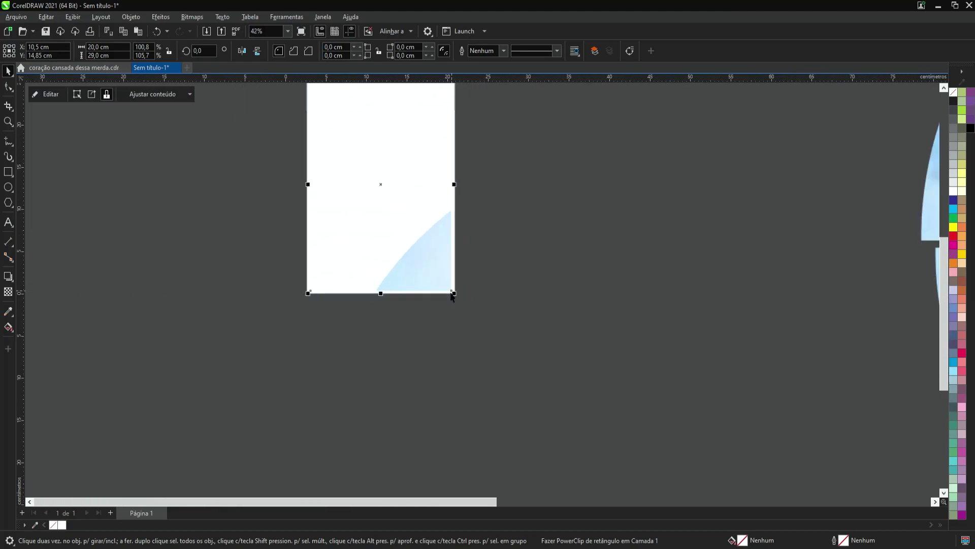
scroll(432, 273, "down", 2)
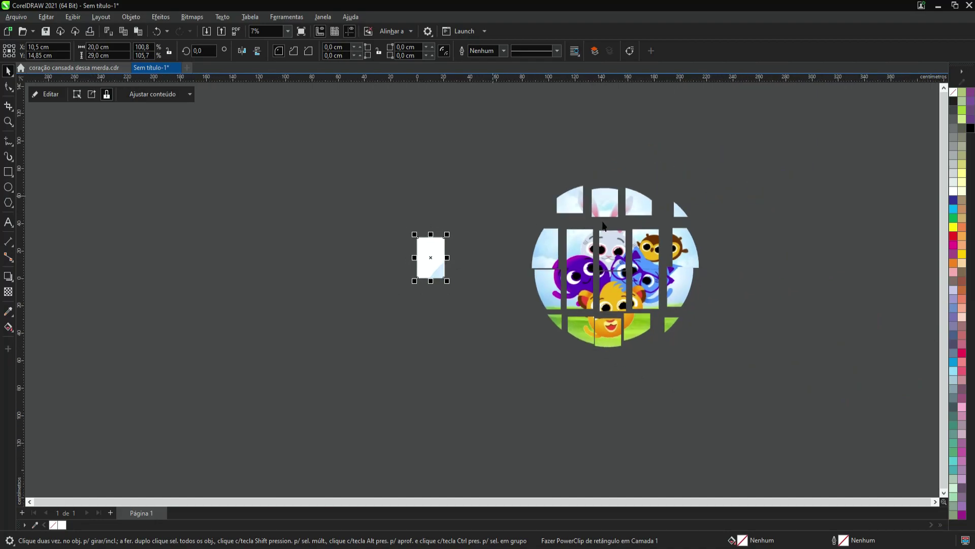
scroll(688, 236, "up", 1)
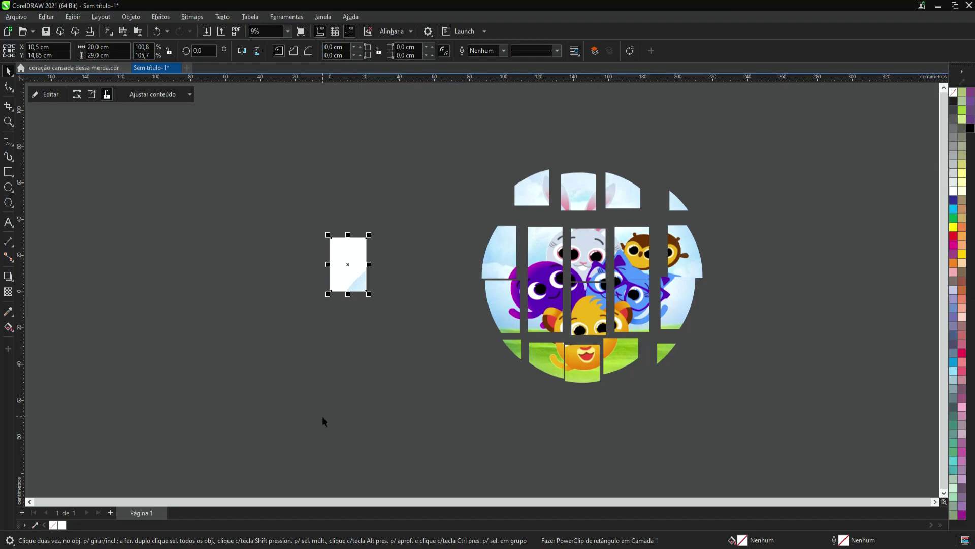
- Insert 19 A4 pages after page 1
key("alt+l")
key("i")
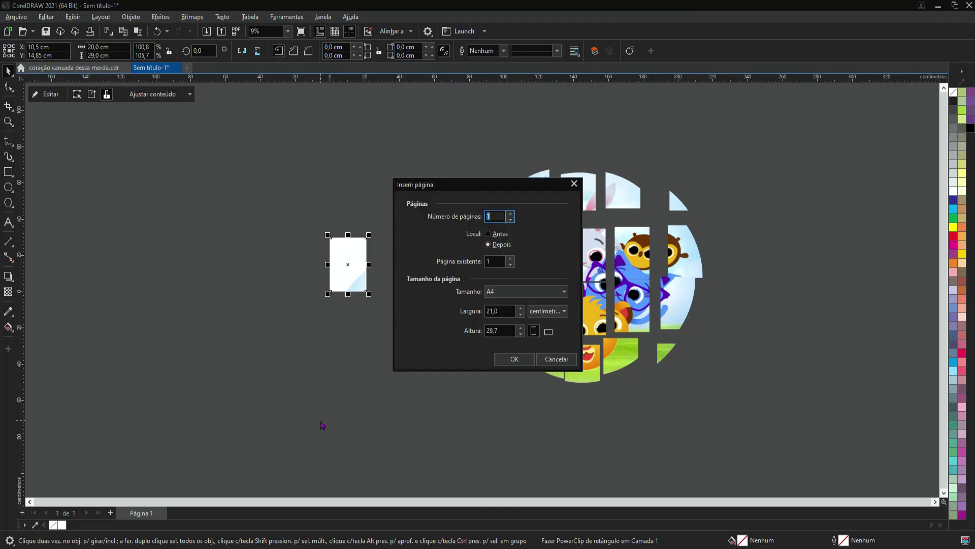
type("19")
left_click(514, 360)
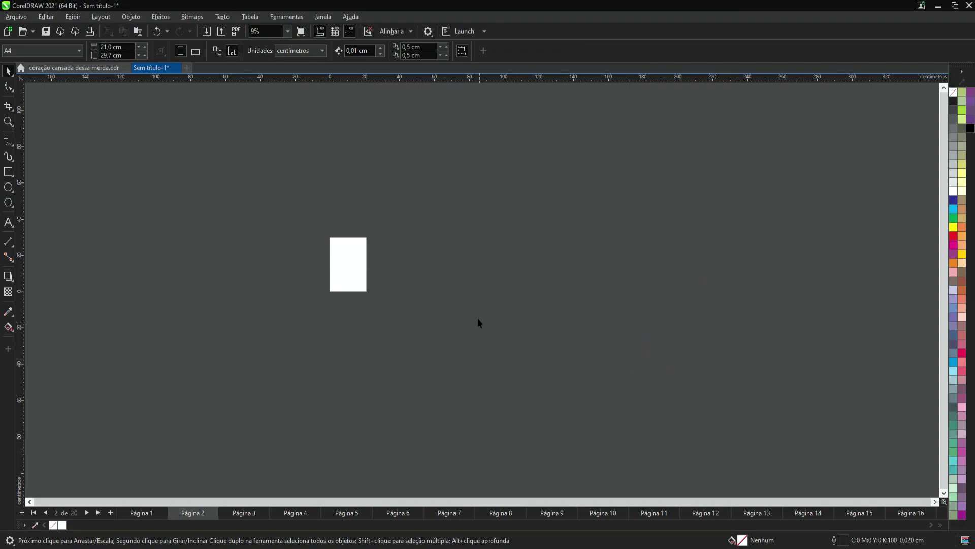
scroll(478, 323, "down", 1)
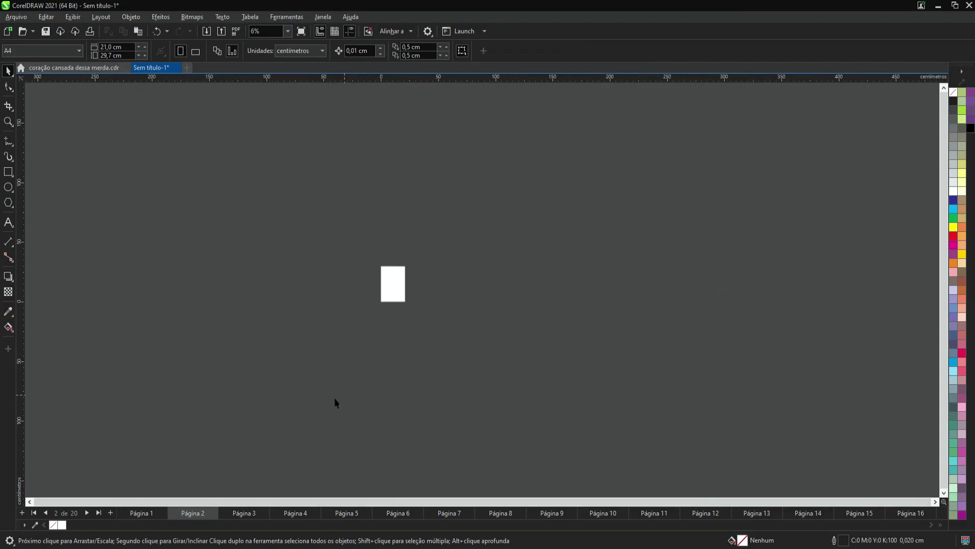
- Return to page 1, select the 19 pieces lying outside the page, and remove them from it
left_click(143, 513)
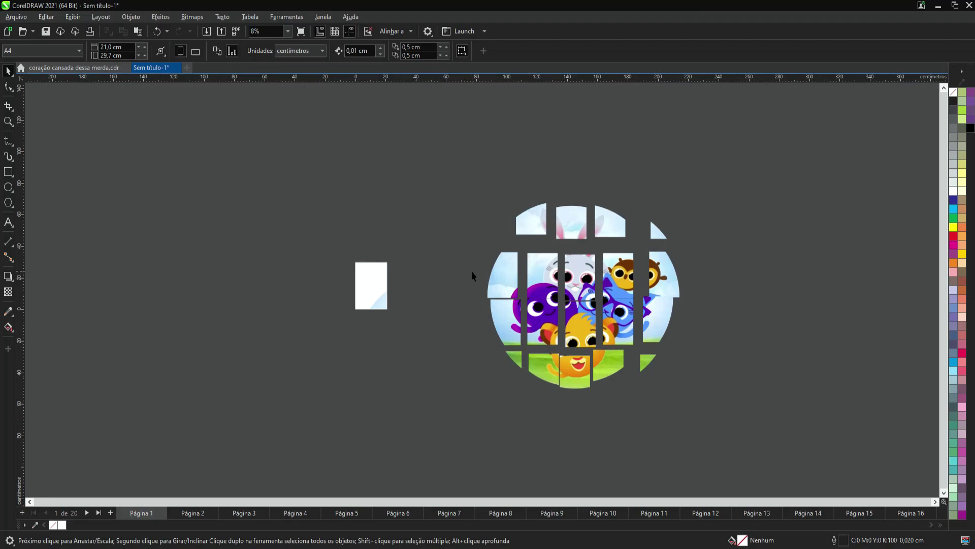
scroll(473, 270, "up", 1)
left_click_drag(439, 152, 757, 454)
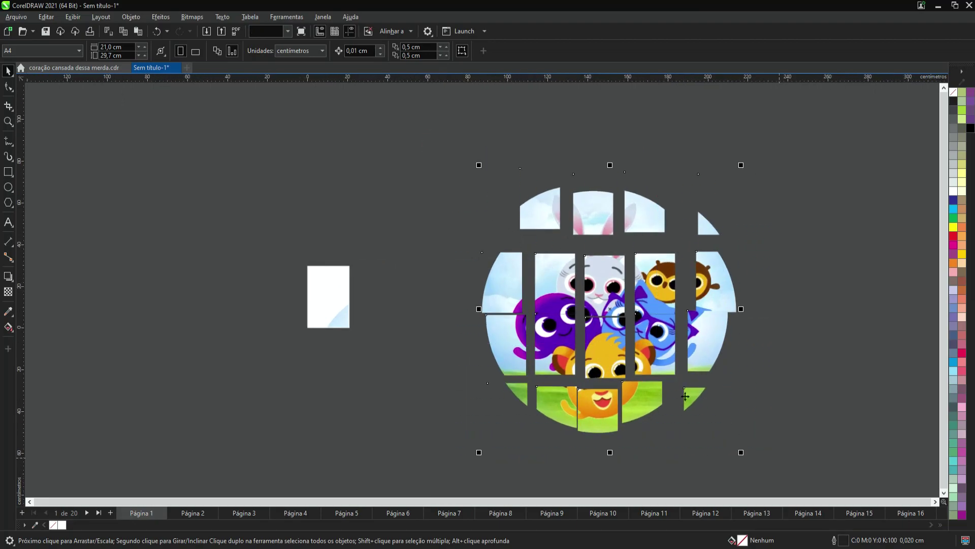
left_click_drag(573, 348, 601, 332)
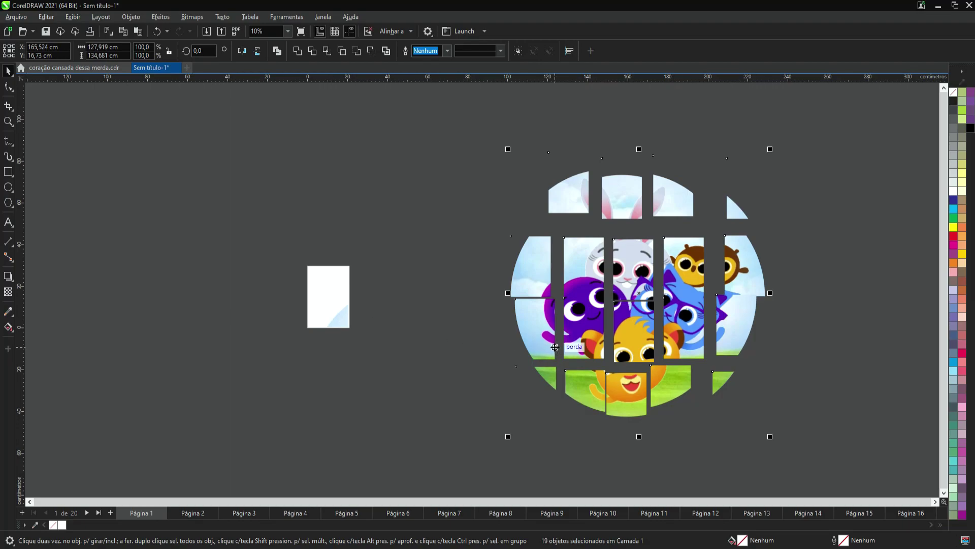
key("Delete")
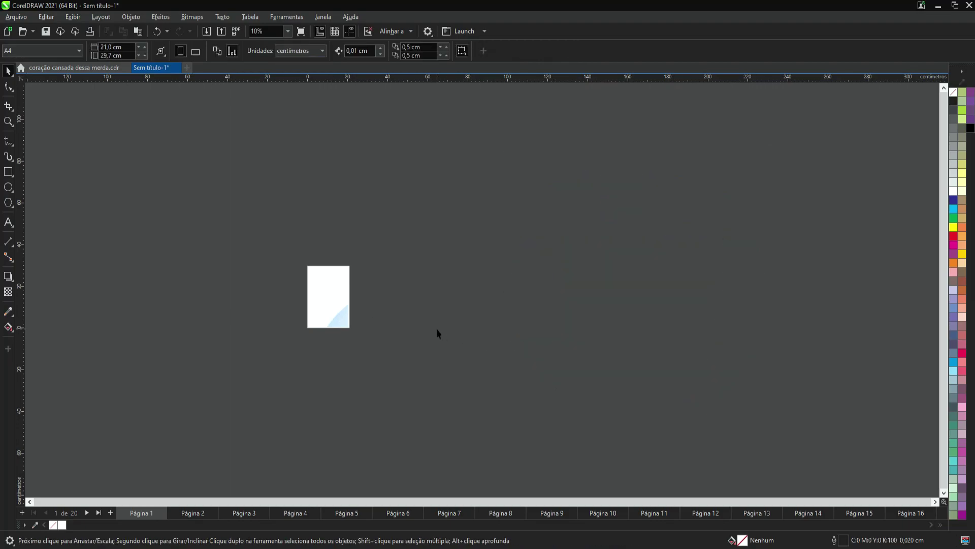
- Paste the cut pieces on page 2, centre the second top-row piece on the page, and cut all the pieces left outside it
key("Page_Down")
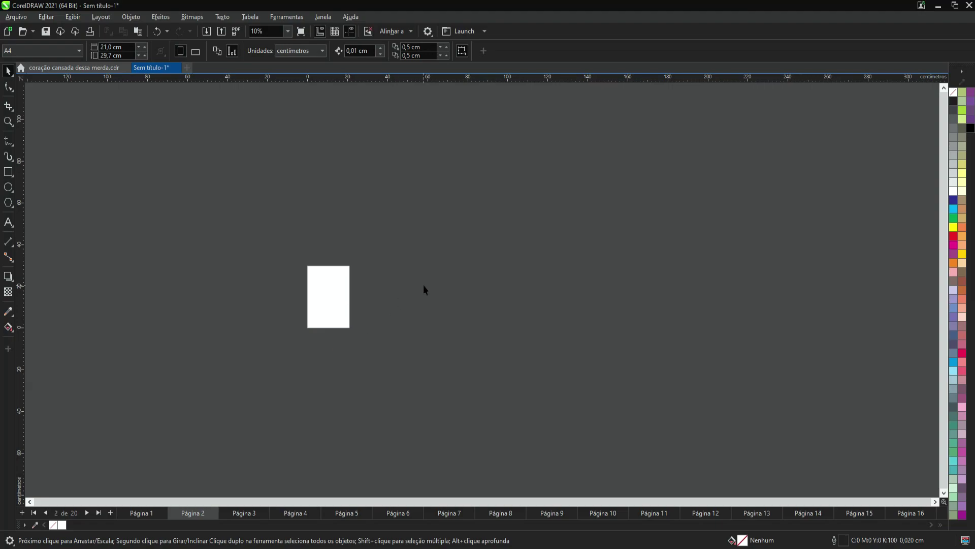
key("ctrl+v")
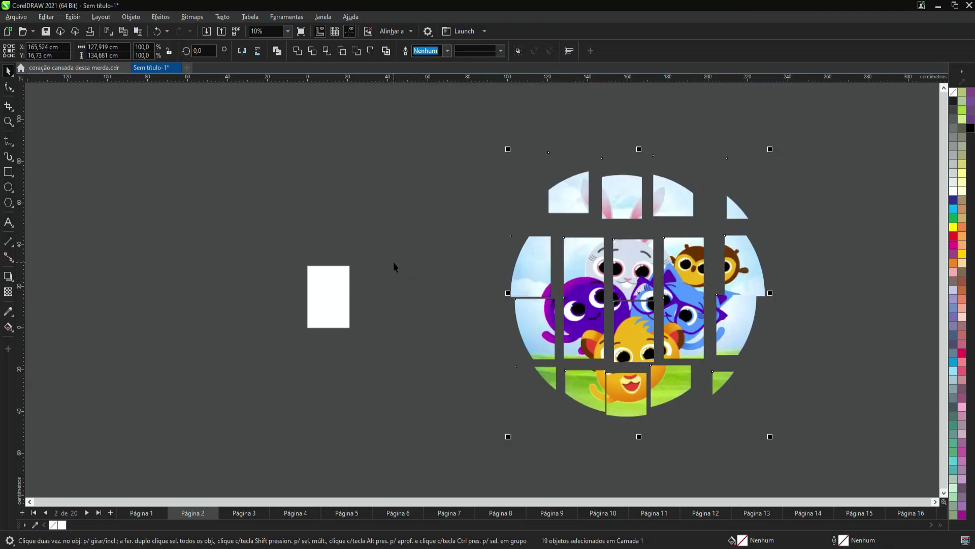
left_click_drag(582, 201, 478, 212)
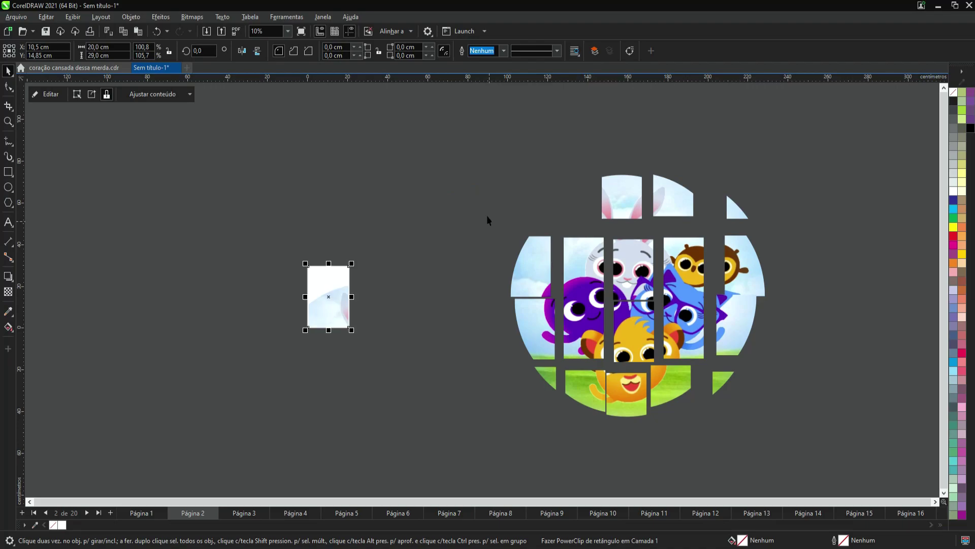
left_click(487, 216)
left_click_drag(478, 149, 792, 444)
key("Delete")
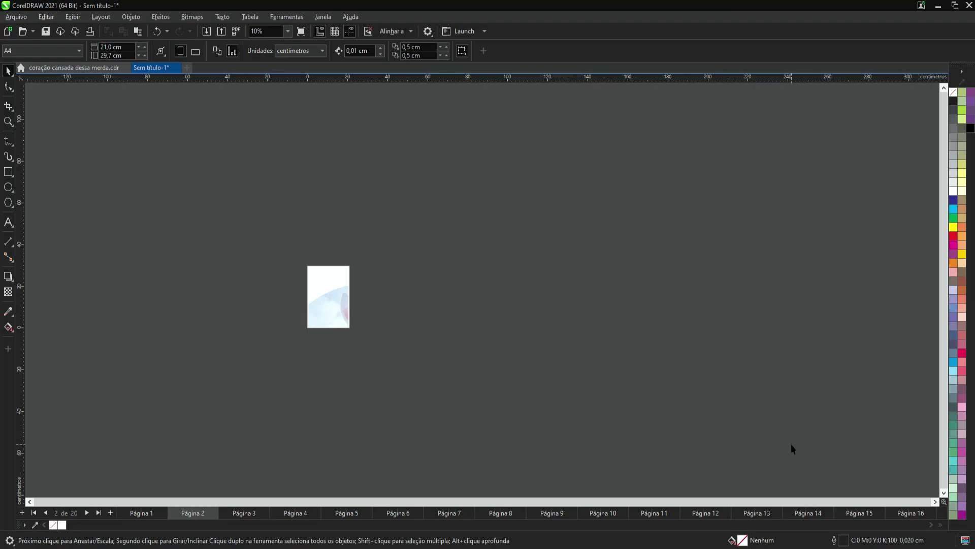
- Paste the remaining pieces on page 3, centre the middle top-row piece with the rabbit ears, and cut the pieces outside the page
key("Page_Down")
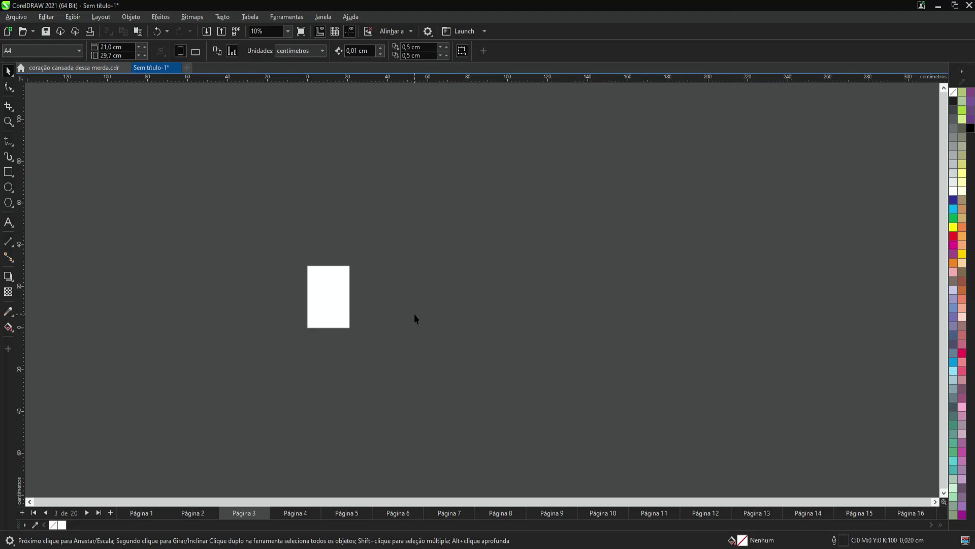
key("ctrl+v")
left_click(573, 188)
left_click_drag(573, 184, 328, 297)
left_click_drag(469, 127, 835, 441)
key("Delete")
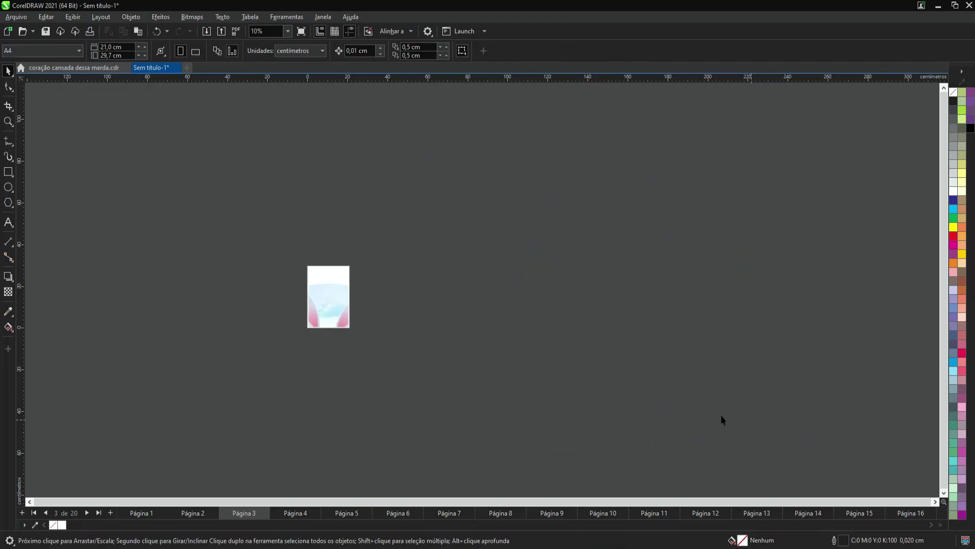
- Paste the remaining pieces on page 4, centre the fourth top-row piece on the page, and cut those left outside it
key("Page_Down")
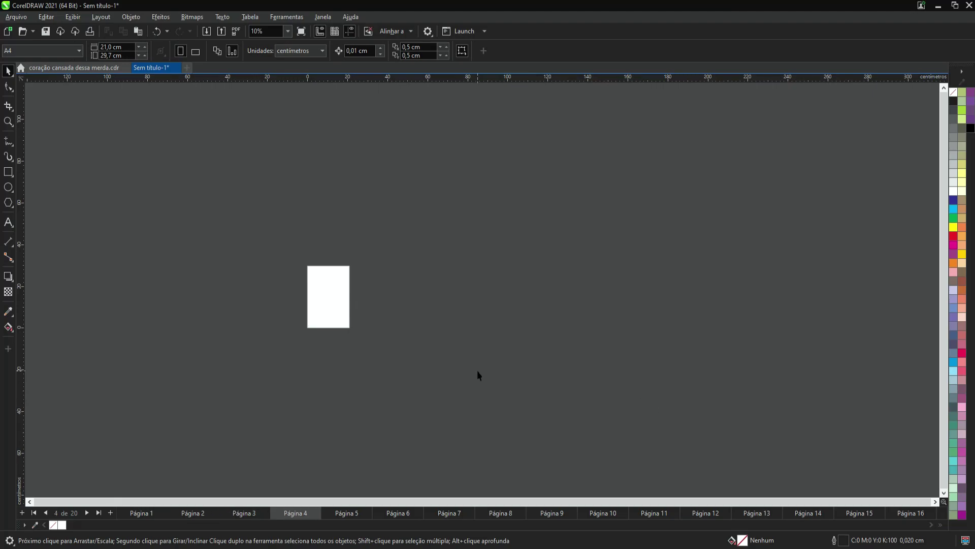
key("ctrl+v")
left_click(438, 329)
left_click(677, 195)
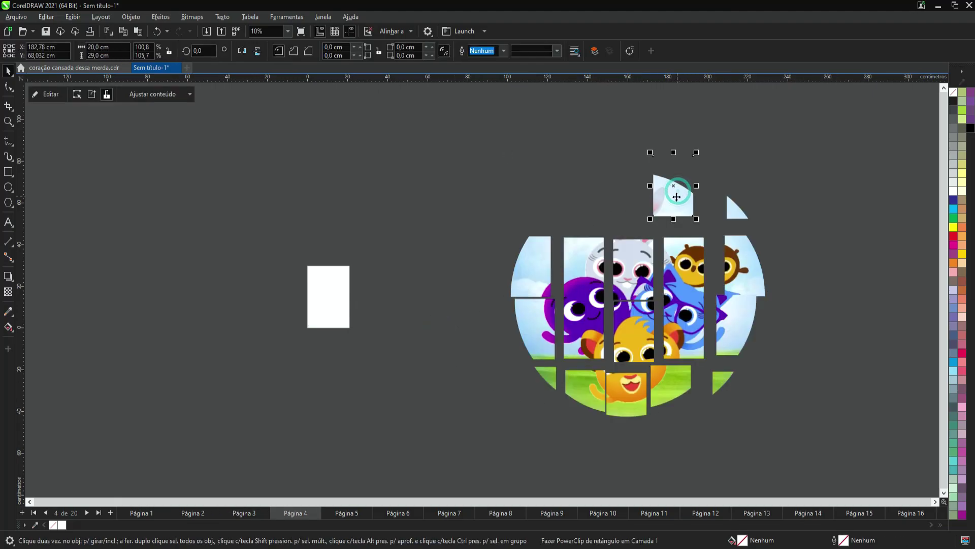
key("p")
left_click_drag(486, 154, 825, 454)
- Paste the remaining pieces on page 5, centre the last top-row piece on the page, and cut those left outside it
key("Page_Down")
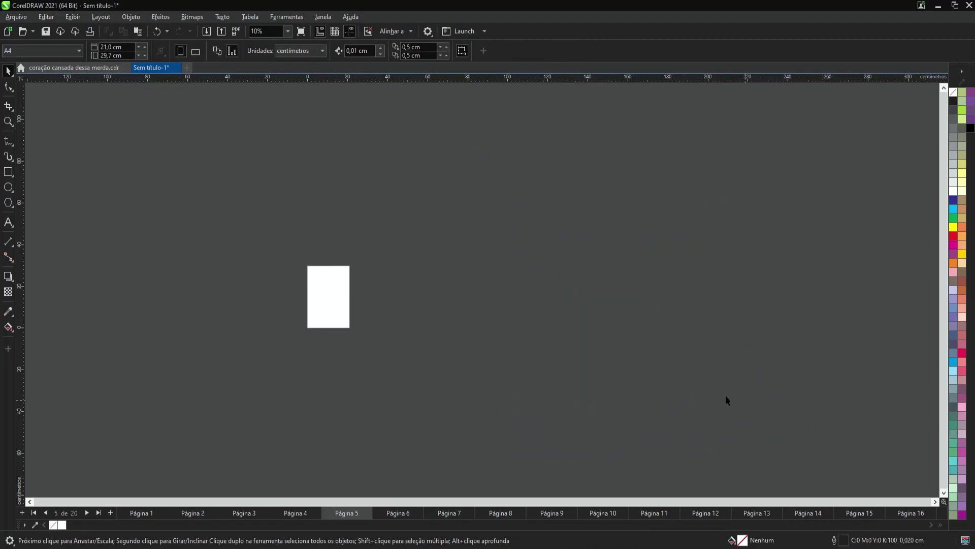
key("ctrl+v")
left_click(481, 272)
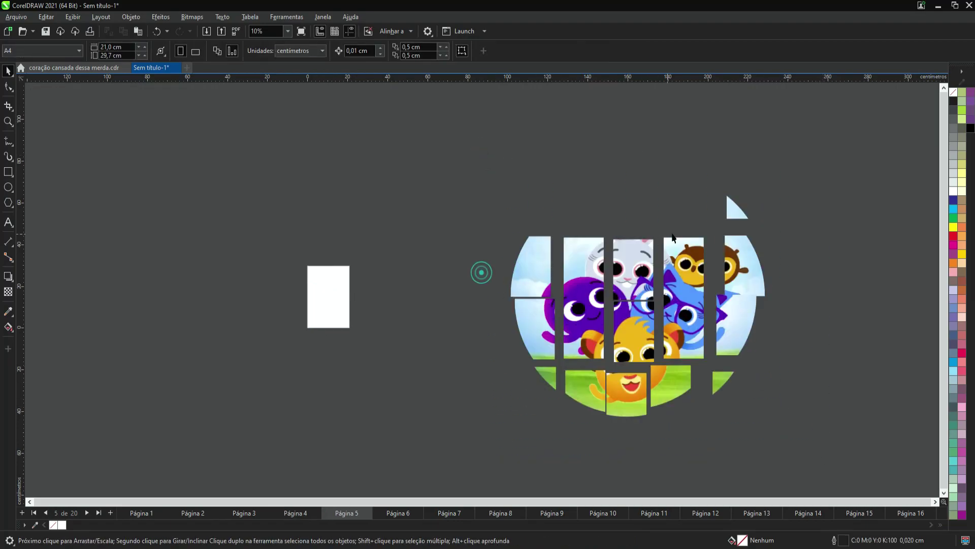
left_click(736, 207)
key("ctrl+z")
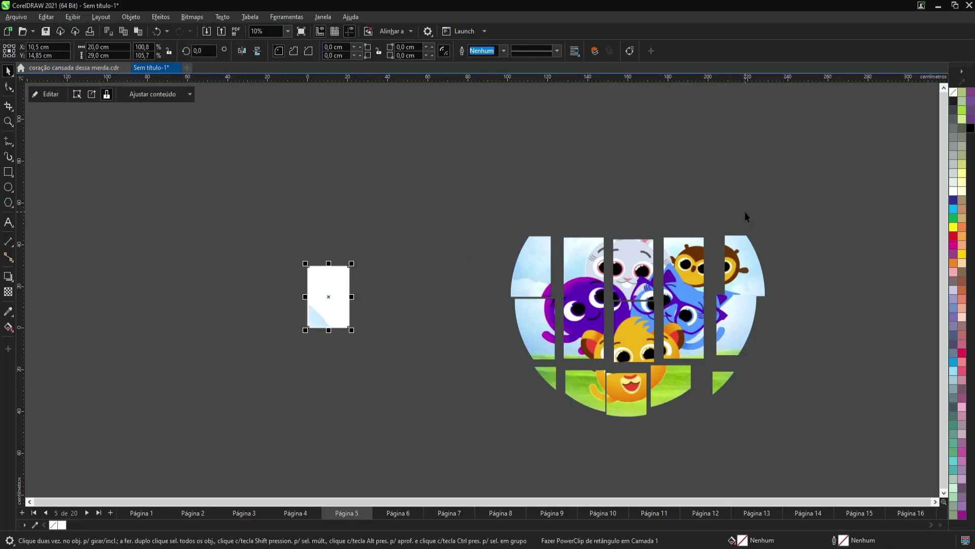
left_click_drag(464, 203, 846, 447)
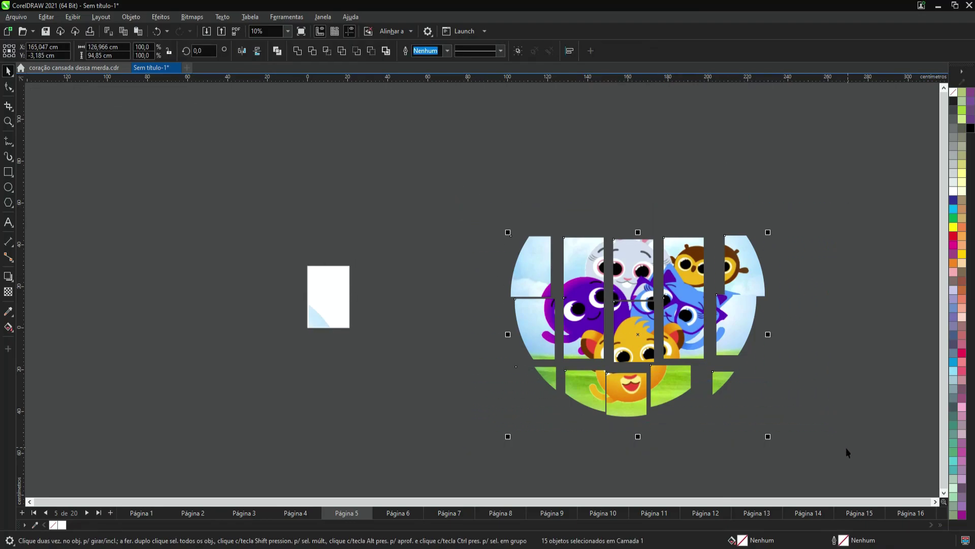
key("Delete")
- Paste the remaining pieces on page 6, centre the first piece of the second row, and cut those outside the page
key("Page_Down")
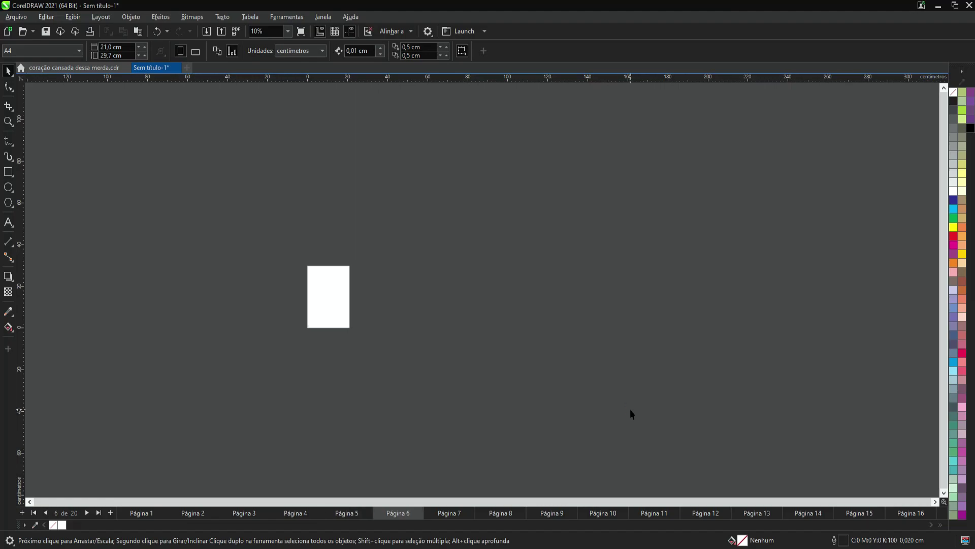
key("ctrl+v")
left_click(528, 277)
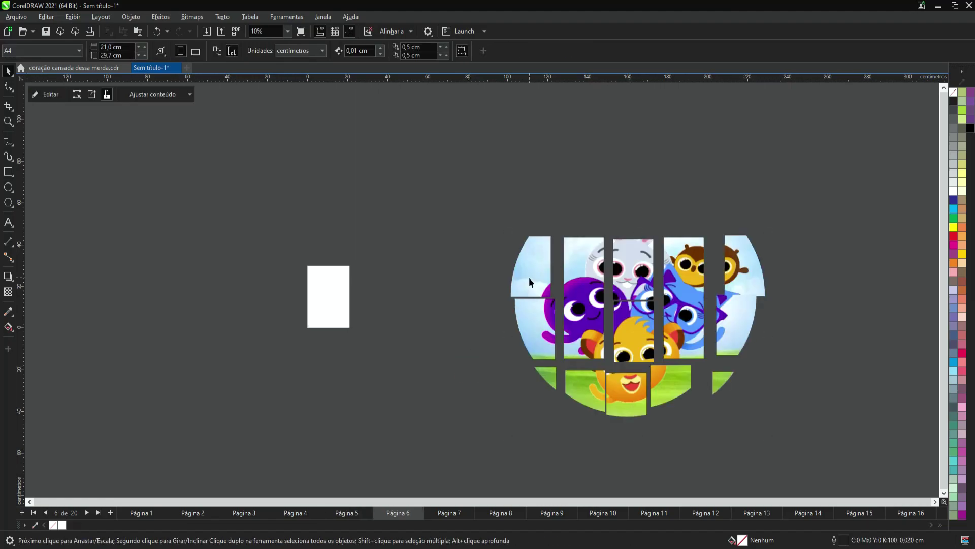
key("p")
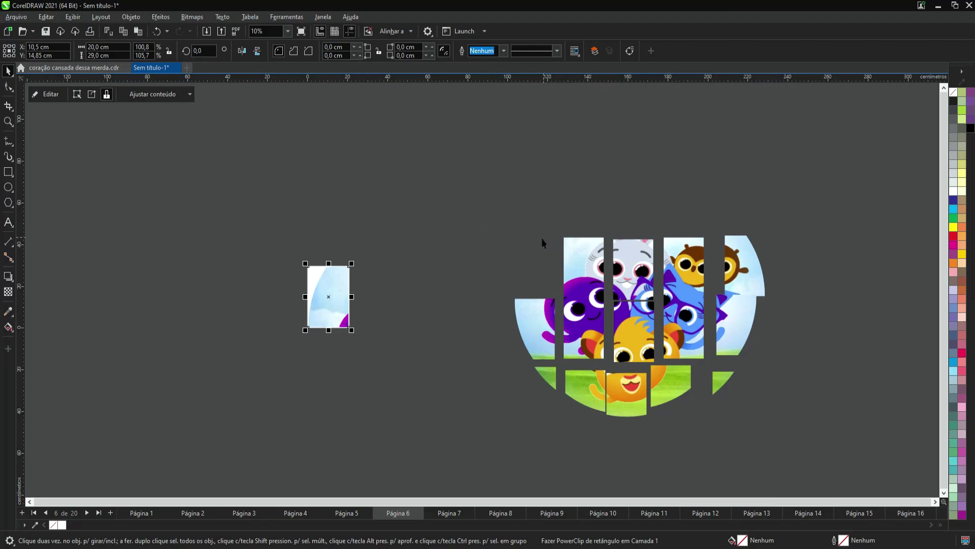
left_click_drag(448, 209, 818, 456)
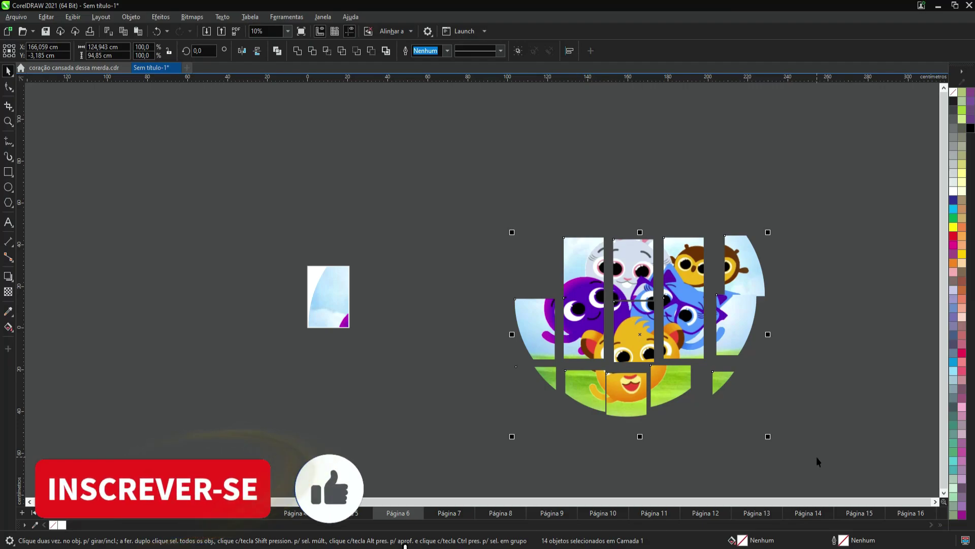
key("Delete")
- Paste the remaining pieces on page 7, centre the second piece of the second row, and cut those outside the page
key("Page_Down")
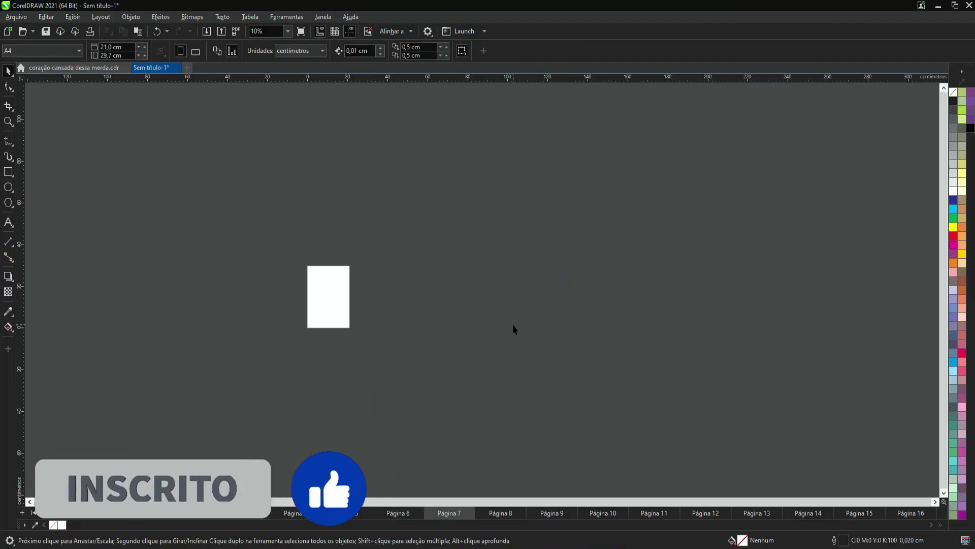
key("ctrl+v")
left_click(468, 311)
left_click(574, 264)
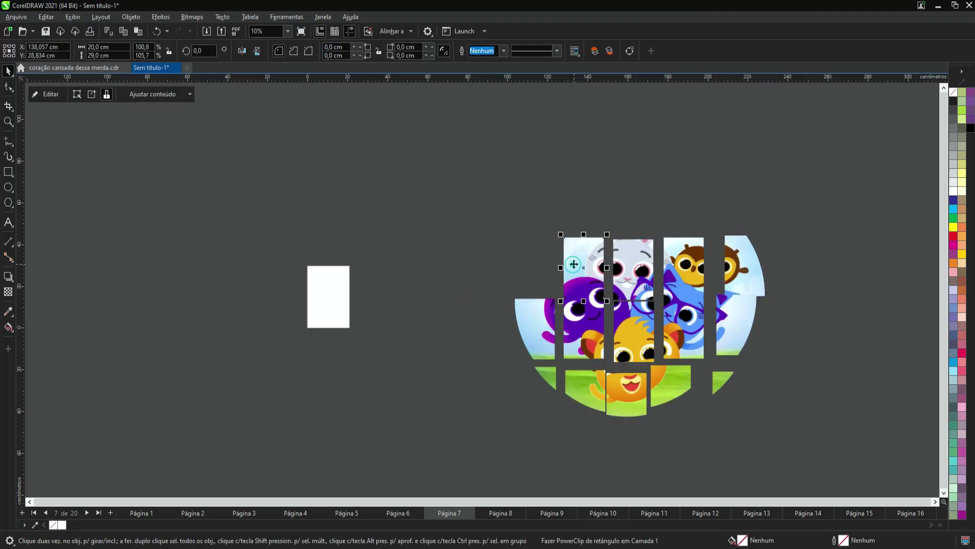
key("p")
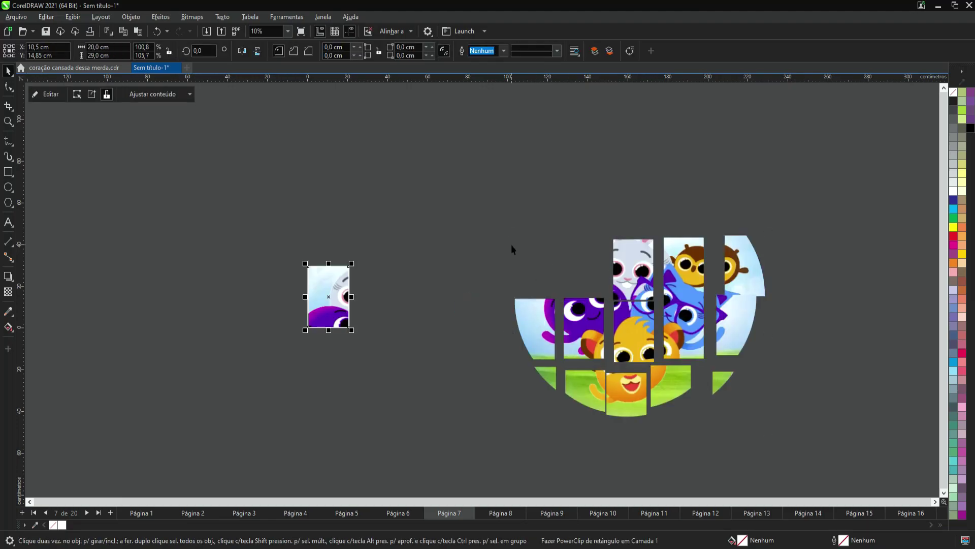
left_click_drag(453, 199, 851, 448)
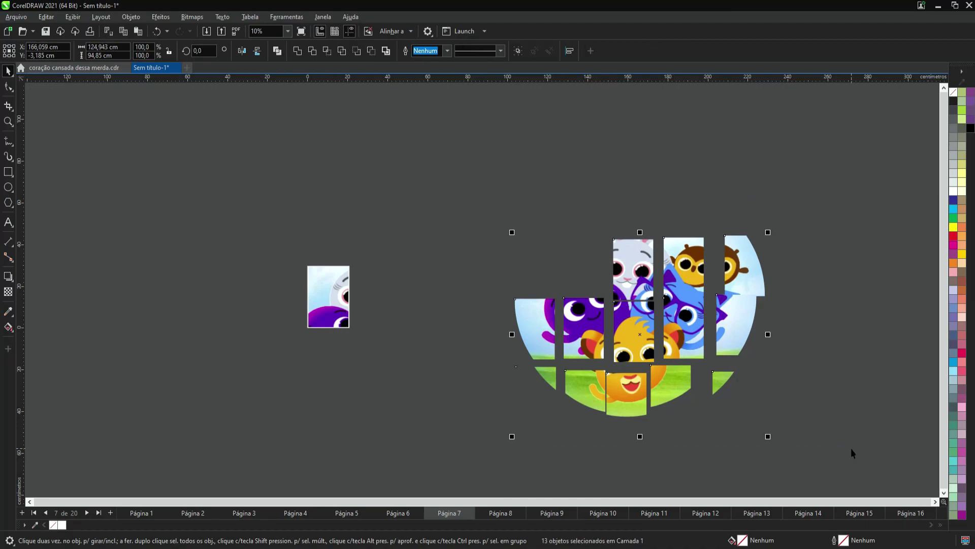
key("Delete")
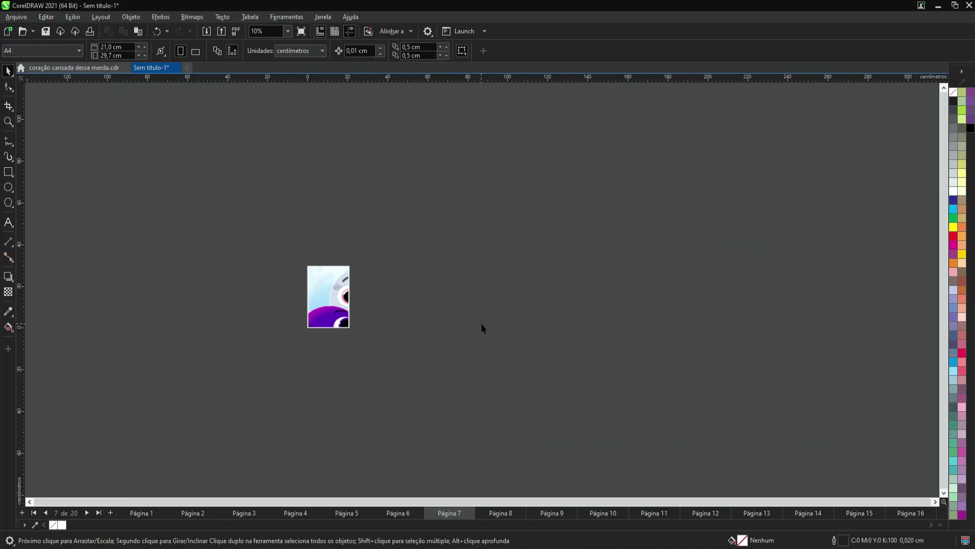
- Paste the remaining pieces on page 8, centre the rabbit-face piece of the second row, and cut the selected pieces outside the page
key("Page_Down")
key("ctrl+v")
left_click_drag(413, 297, 329, 297)
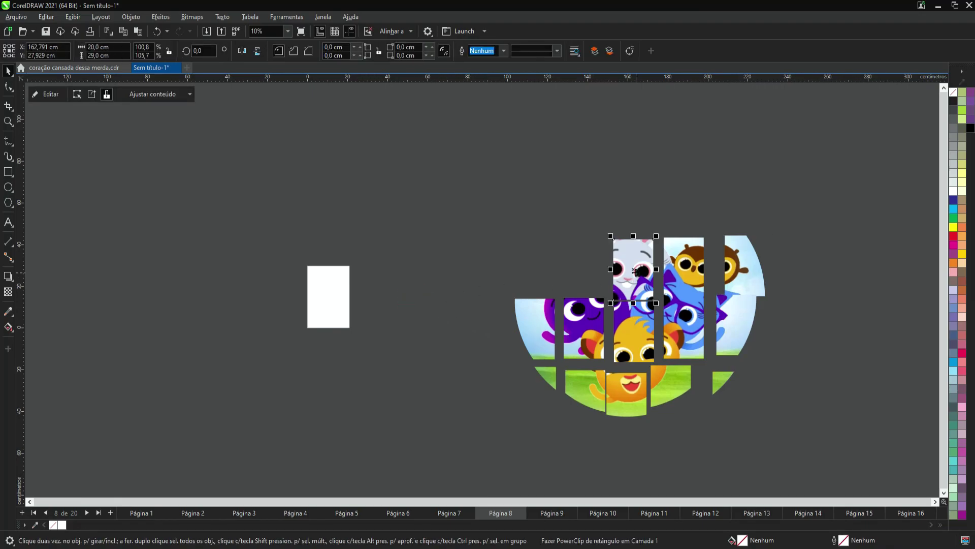
left_click_drag(484, 178, 825, 426)
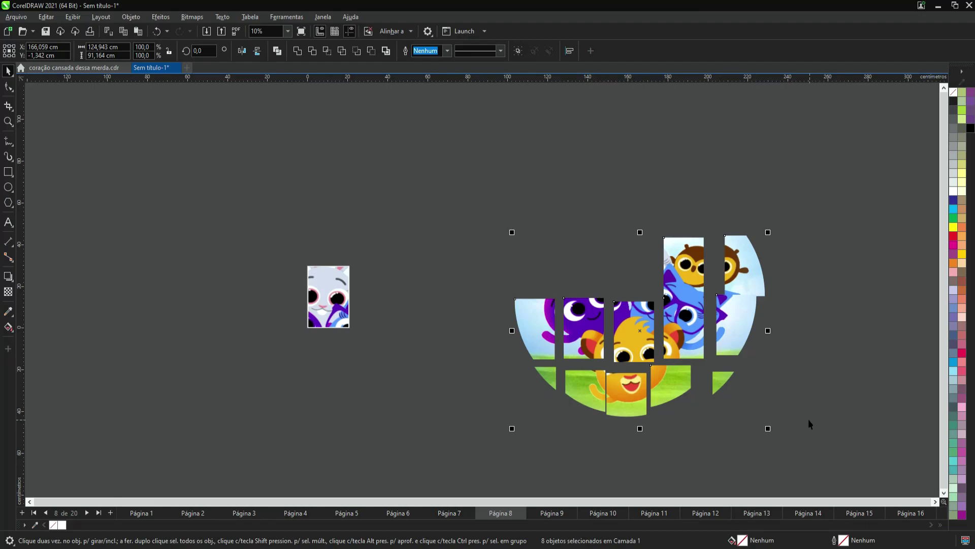
key("Delete")
- Paste the remaining pieces on page 9 and select the owl piece, the fourth one of the second row
key("Page_Down")
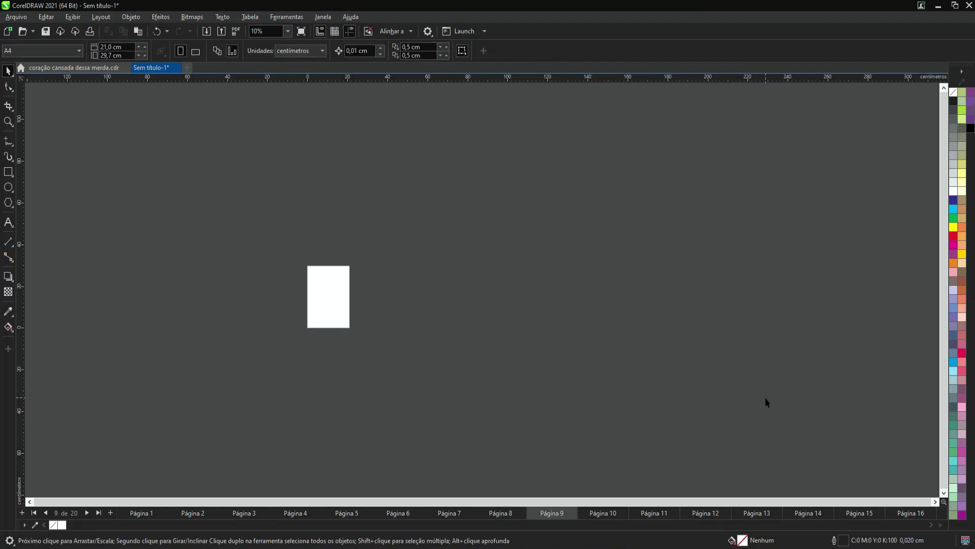
key("ctrl+v")
left_click(361, 261)
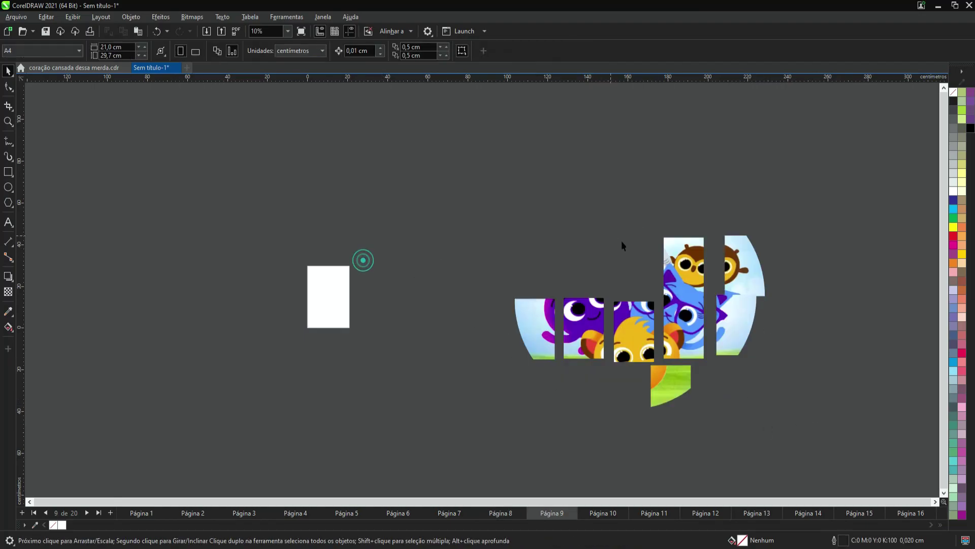
left_click(685, 263)
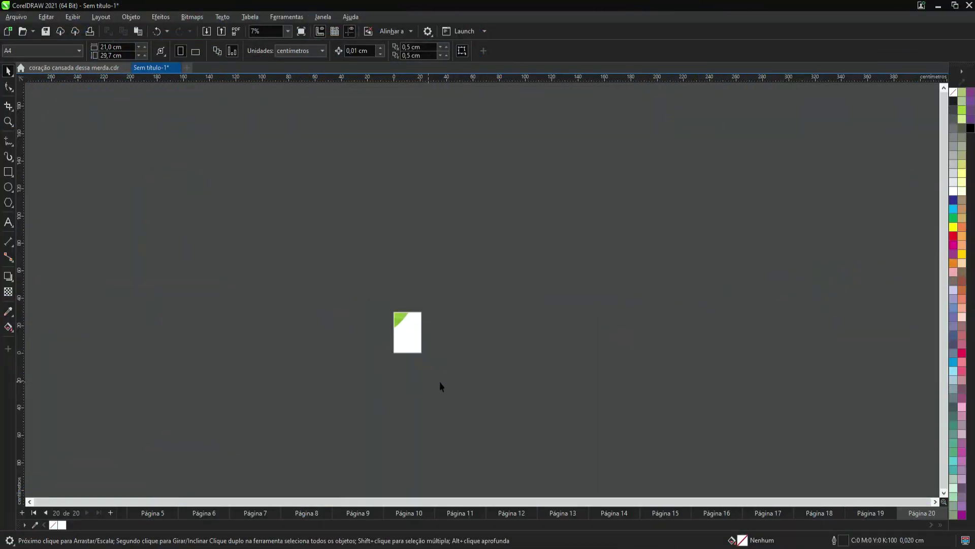
- Go back through the pages from page 20 to page 8 and check how each piece sits within its A4 margins
scroll(405, 354, "up", 4)
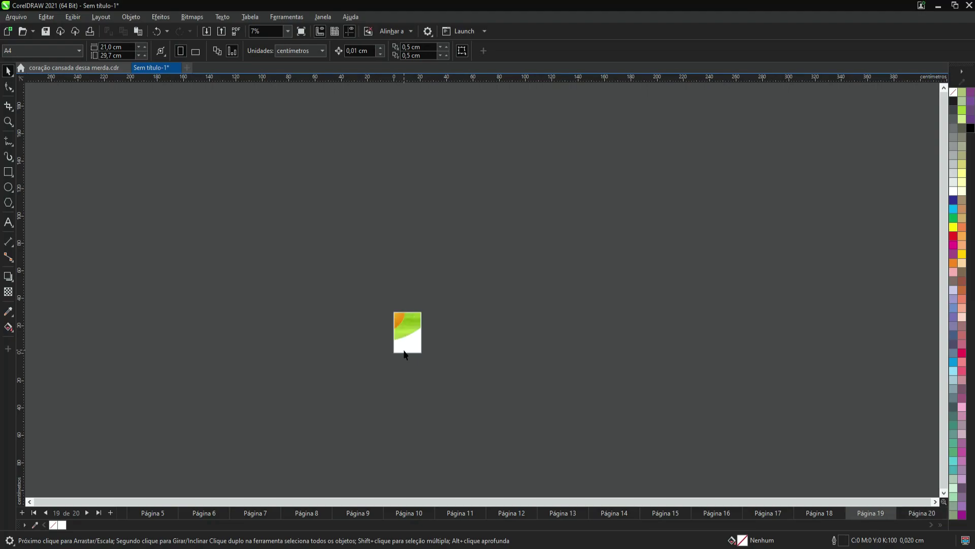
key("Page_Up")
key("Page_Up")
key("Page_Up")
key("Page_Up")
key("Page_Up")
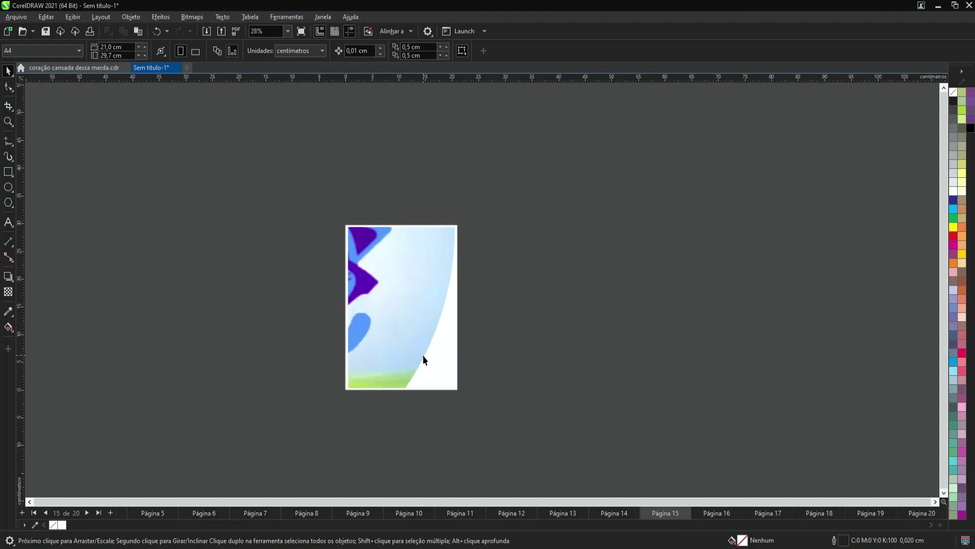
scroll(459, 373, "up", 2)
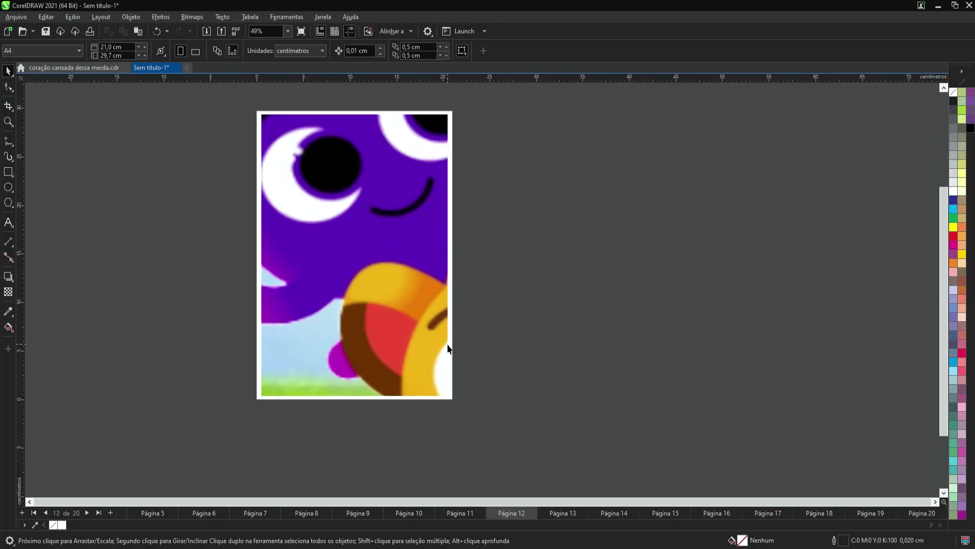
key("Page_Up")
key("Page_Up")
key("Page_Up")
key("Page_Up")
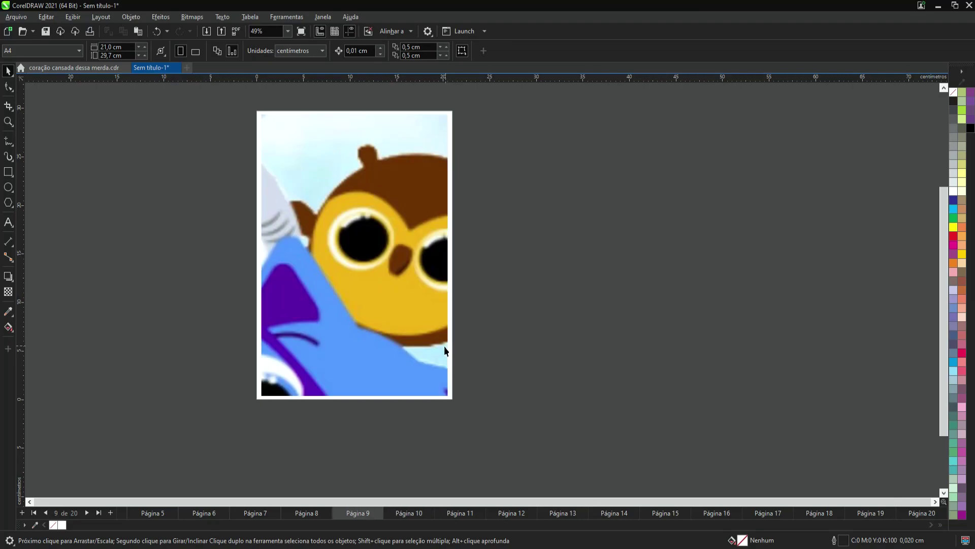
scroll(444, 345, "up", 1)
- Publish the document as a PDF named "painel bolofofos" in the Área de Trabalho folder
left_click(236, 31)
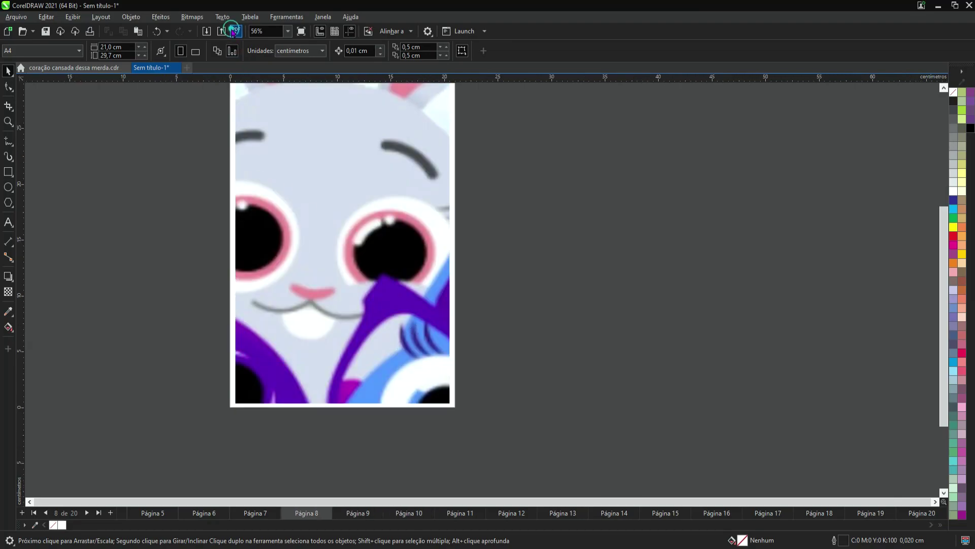
type("painel bolofofos")
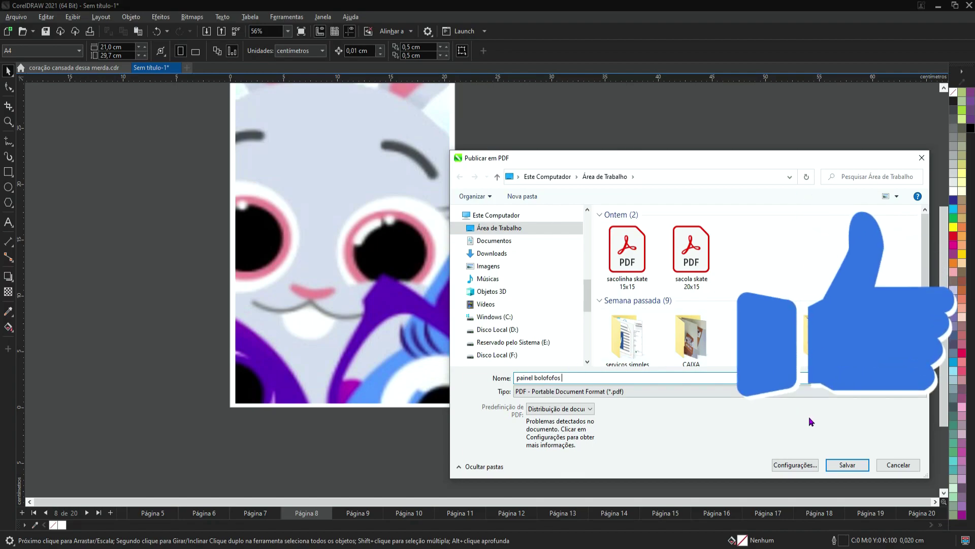
left_click(847, 465)
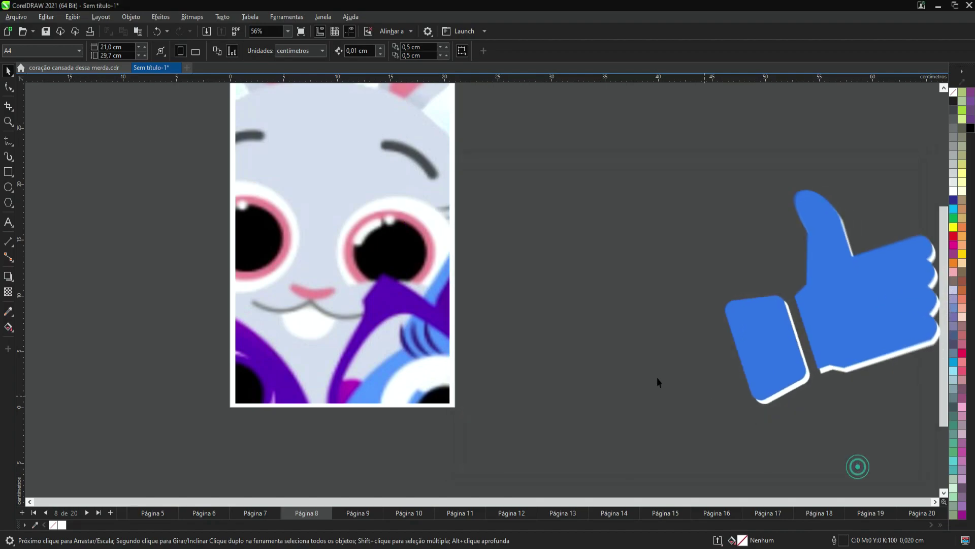
scroll(588, 343, "down", 2)
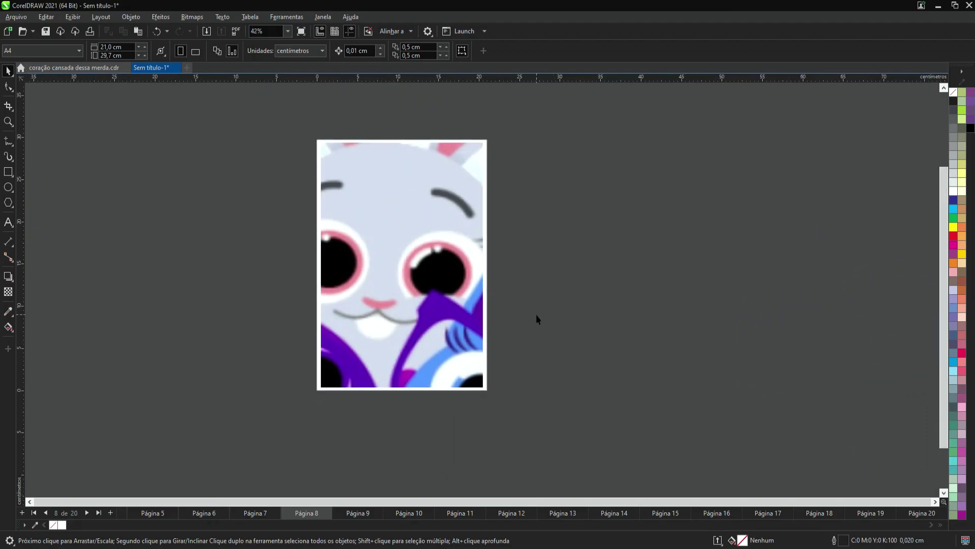